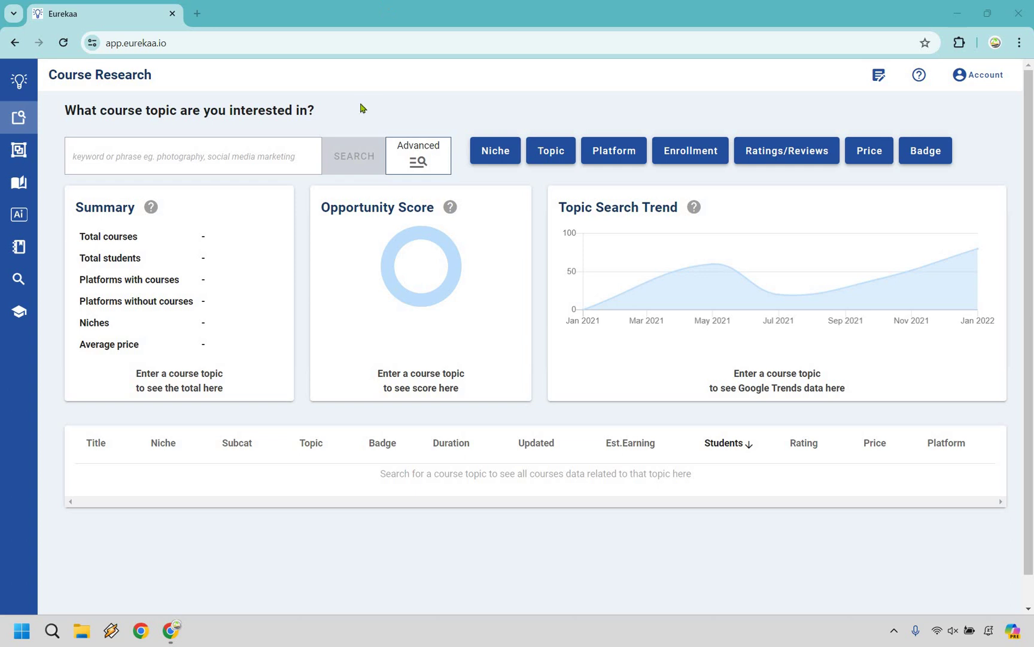
- Search Eurekaa's course topics for 'create an online course'
left_click(173, 158)
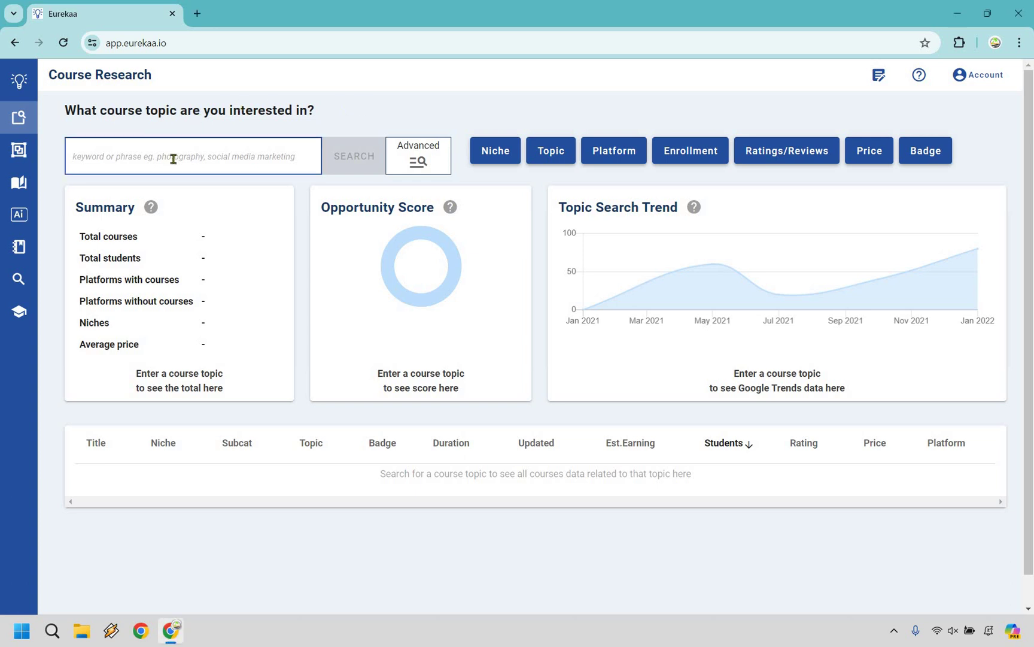
type("create\" \"an\" \"online\" \"cour")
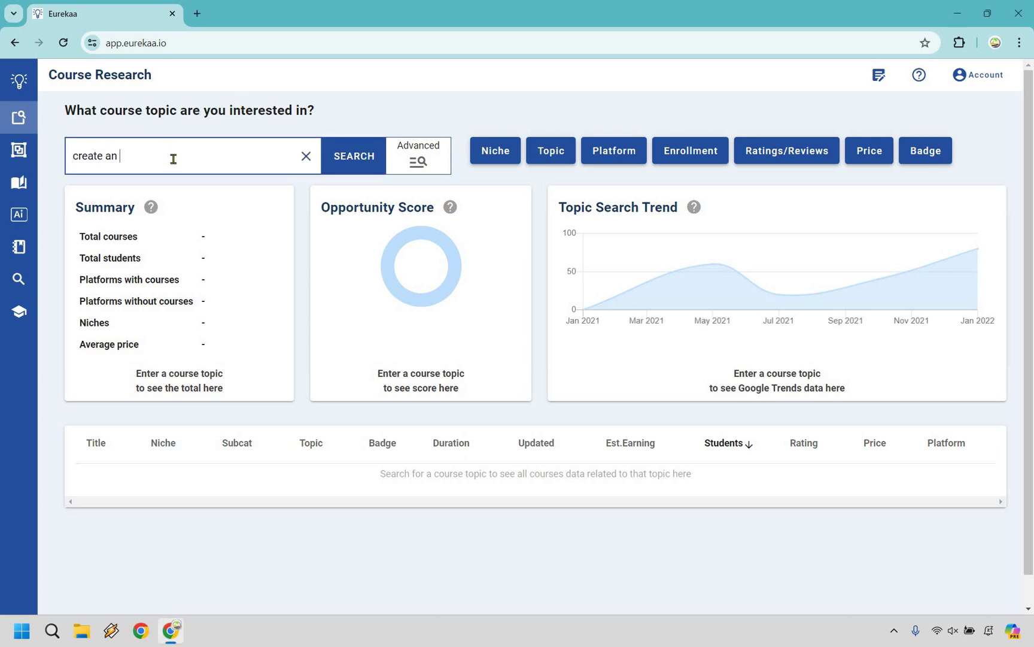
type("se")
key("Return")
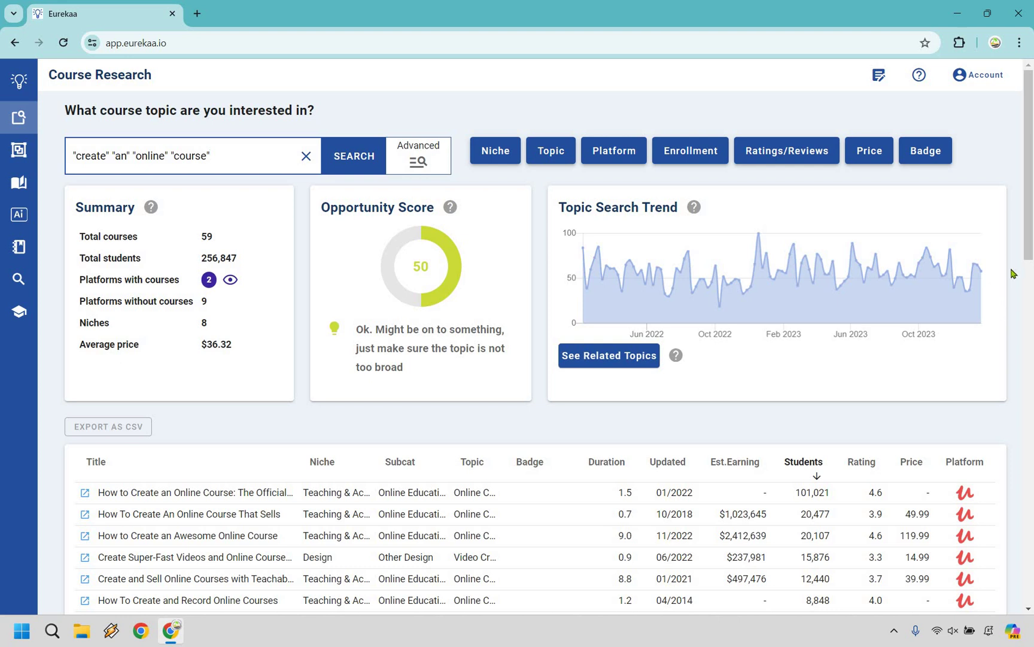
- Sort the course results table by the Est.Earning column and scan the top earners
scroll(539, 300, "down", 3)
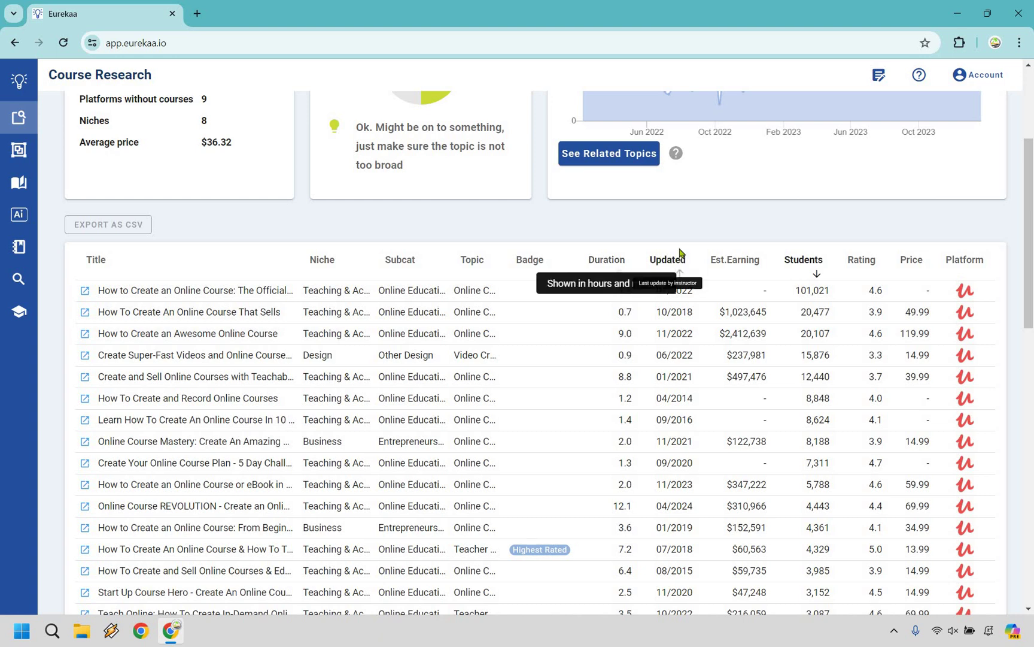
left_click(743, 262)
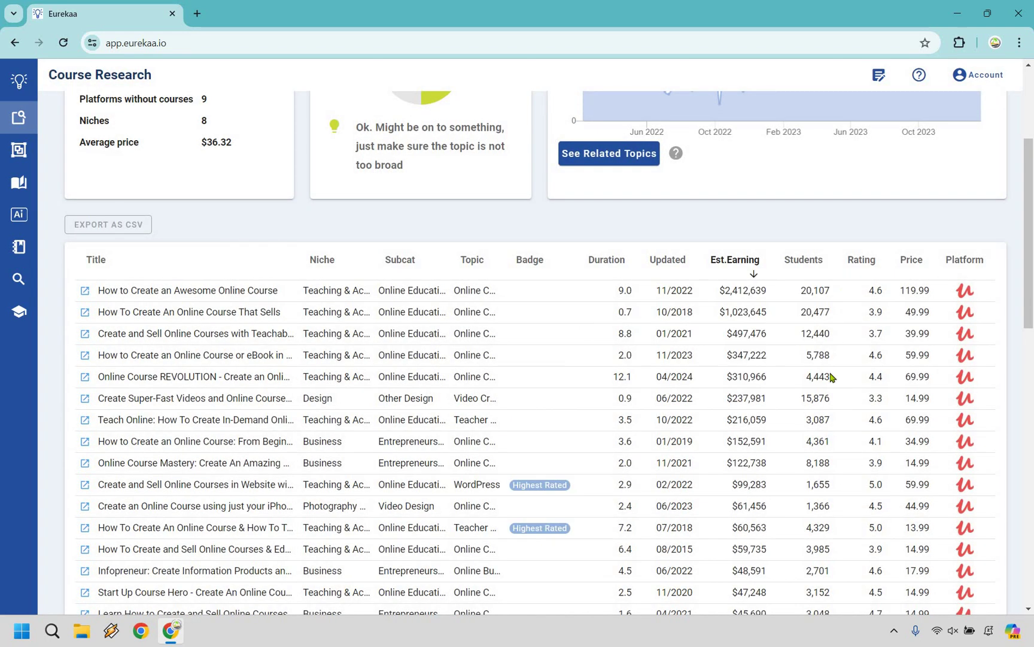
scroll(835, 201, "up", 2)
scroll(489, 125, "down", 1)
scroll(296, 155, "down", 1)
left_click(338, 290)
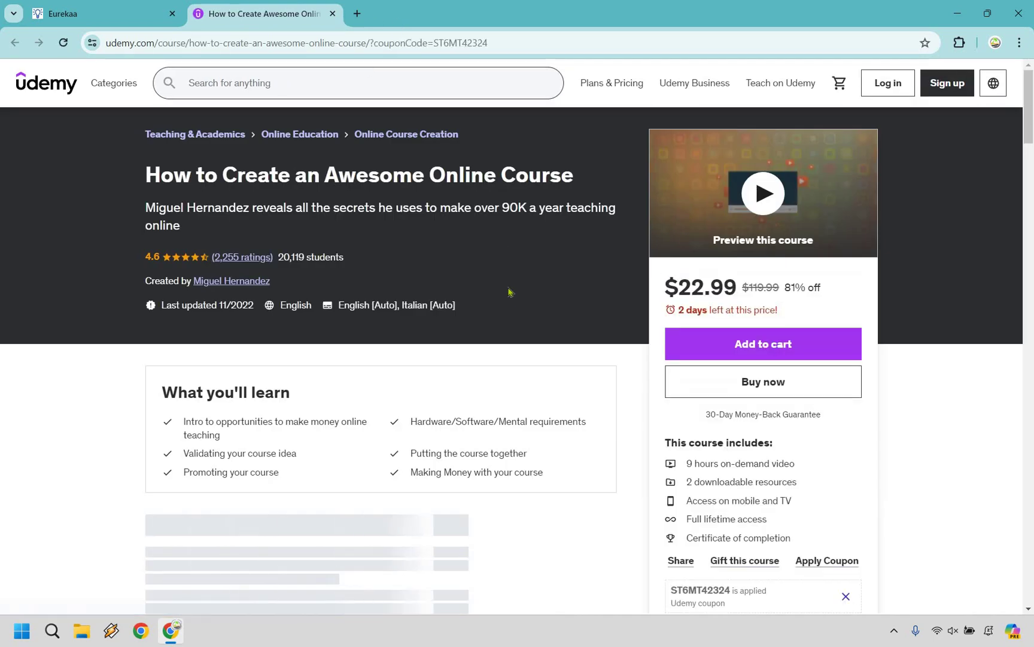
key("ctrl+w")
scroll(264, 316, "down", 3)
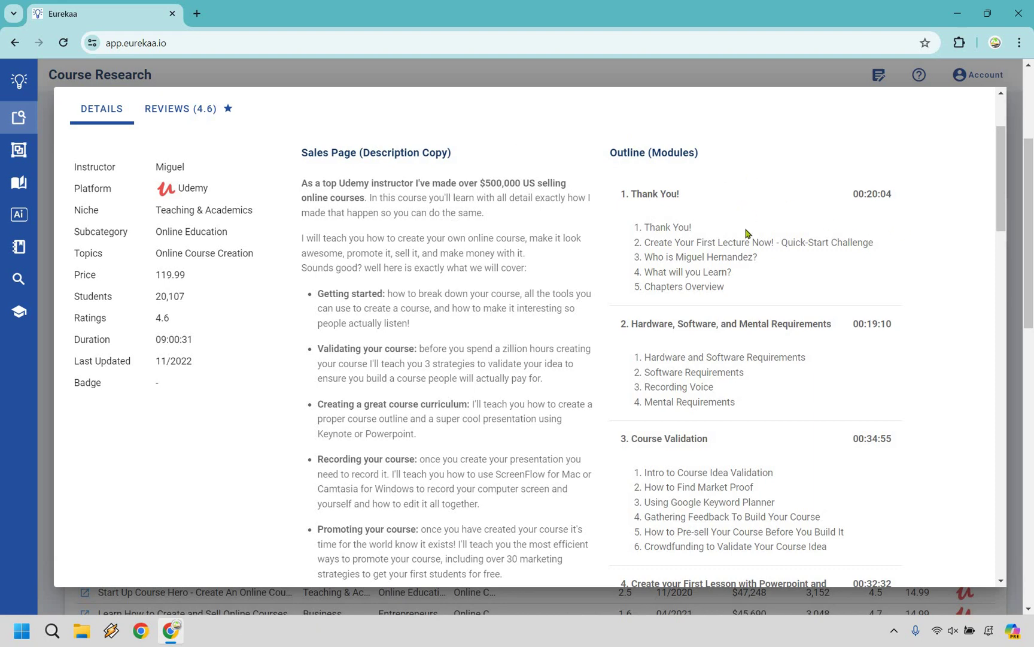
scroll(730, 268, "down", 3)
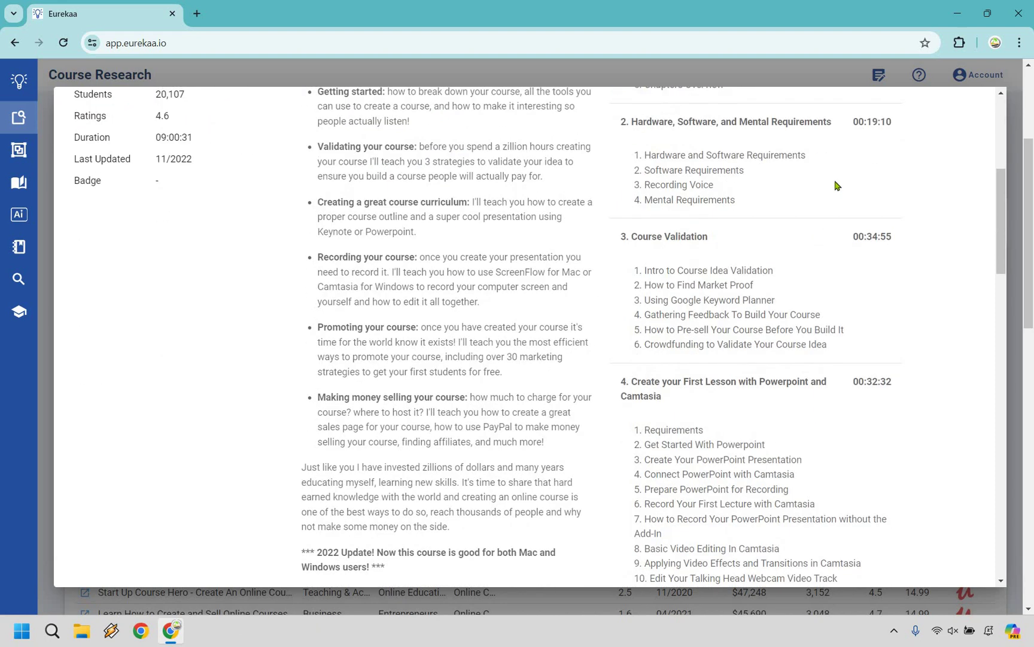
scroll(819, 240, "down", 2)
scroll(768, 258, "up", 1)
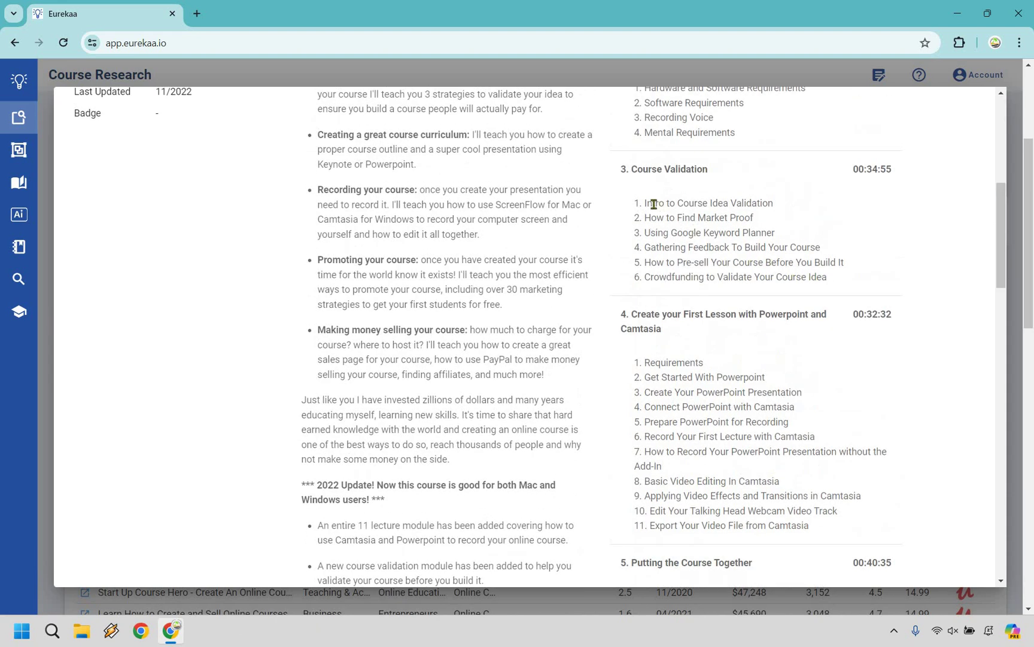
left_click_drag(632, 170, 663, 203)
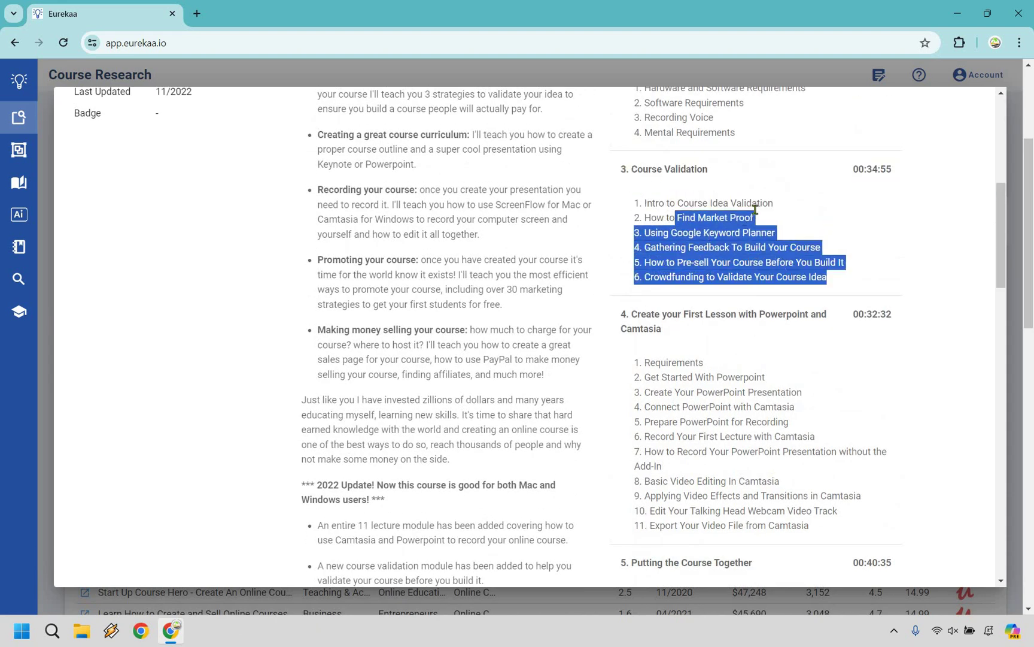
left_click_drag(836, 280, 630, 279)
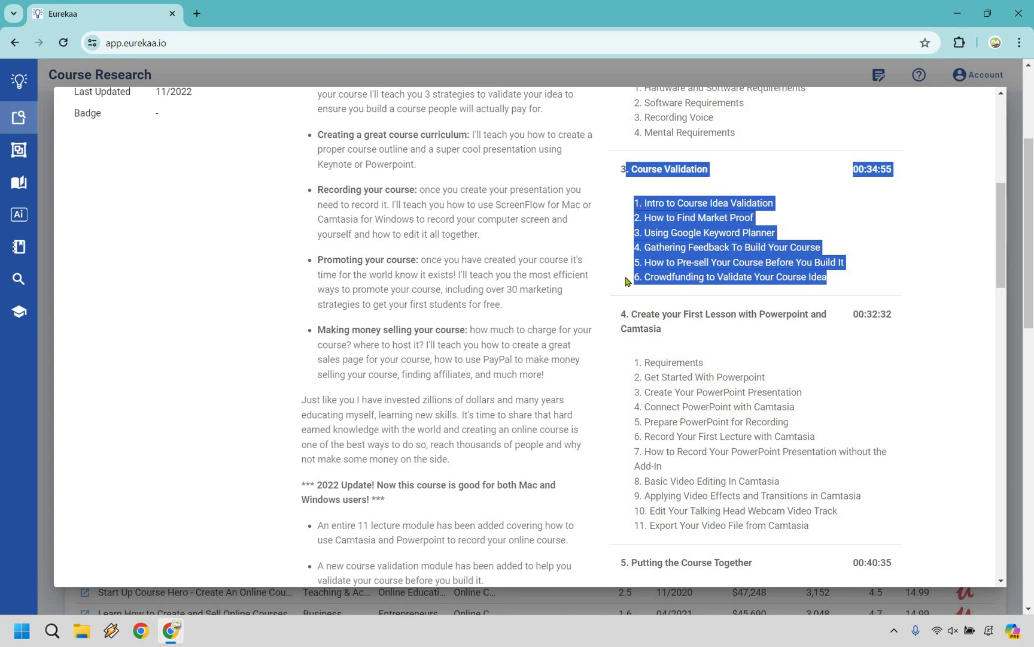
left_click(748, 237)
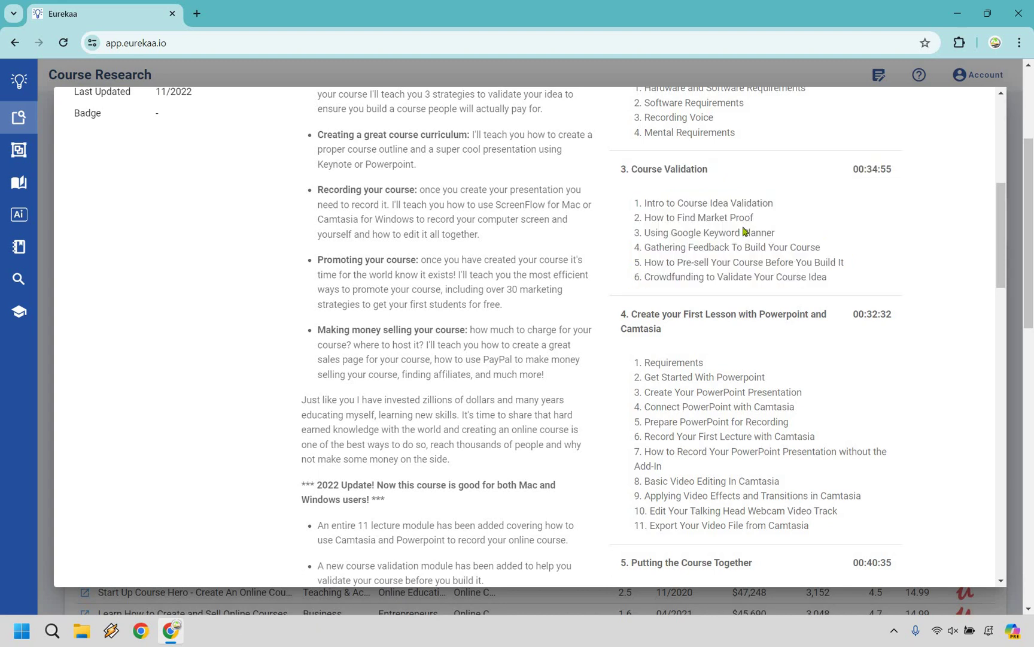
scroll(745, 233, "down", 6)
scroll(742, 226, "down", 4)
scroll(763, 230, "down", 3)
scroll(766, 230, "down", 7)
scroll(818, 308, "up", 12)
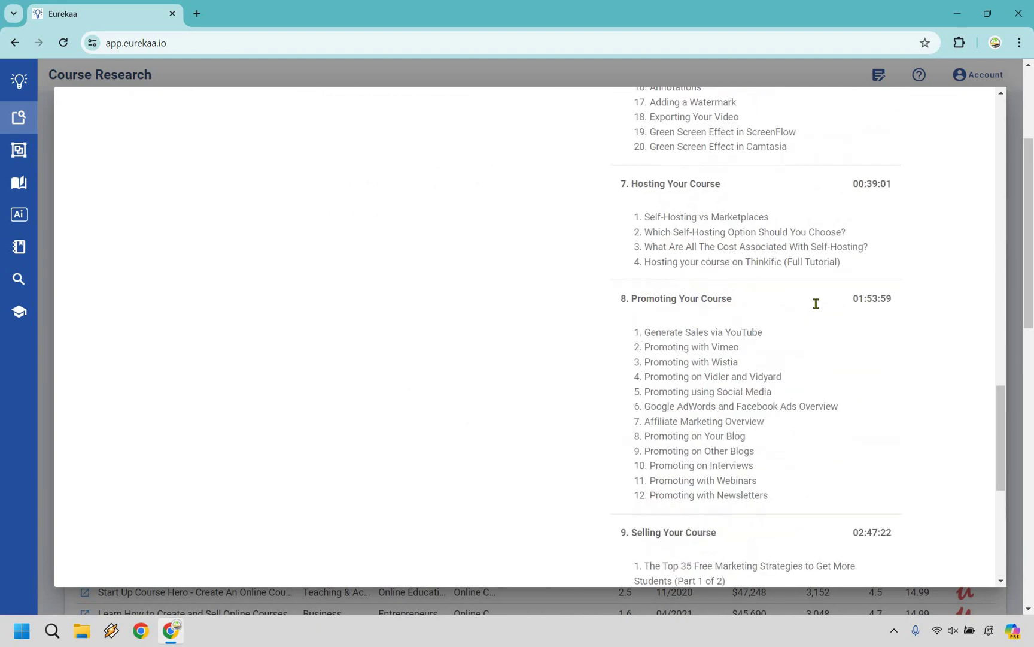
scroll(817, 308, "up", 15)
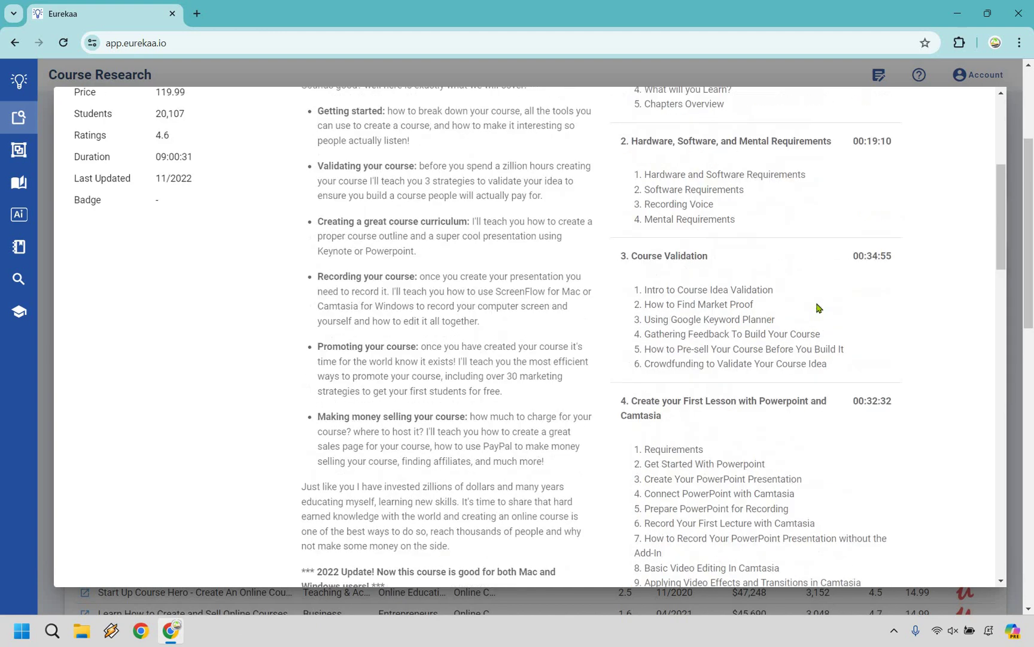
scroll(818, 308, "down", 5)
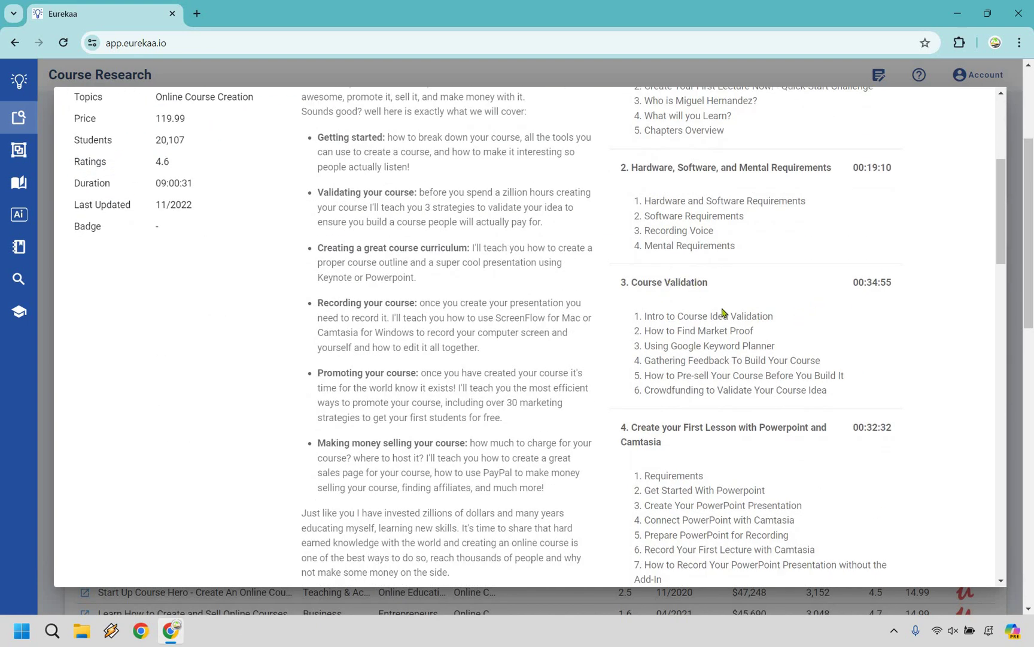
scroll(747, 227, "down", 3)
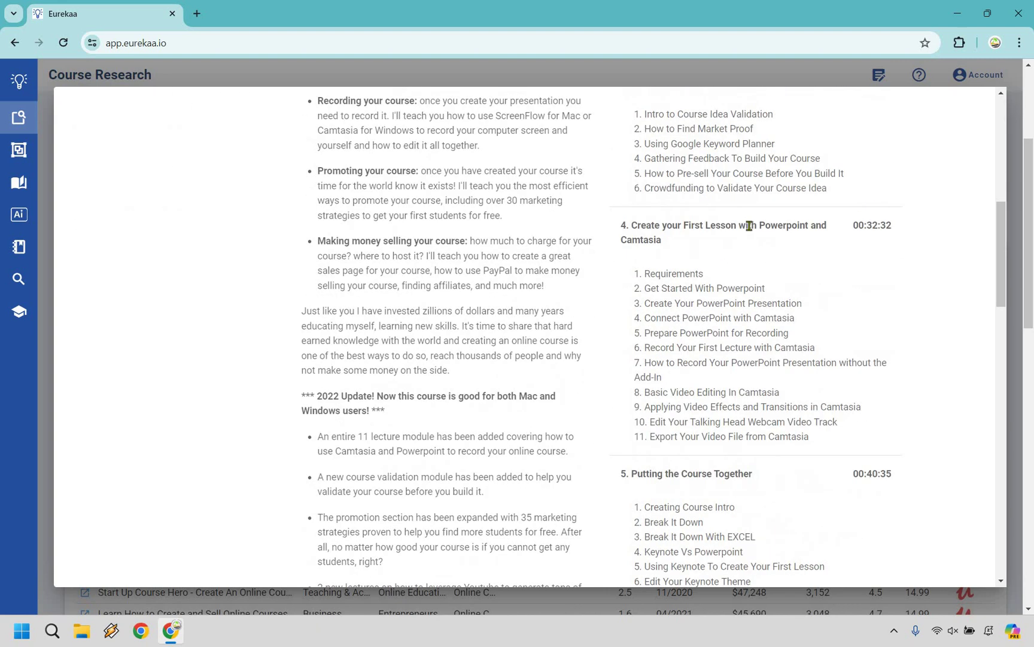
scroll(737, 238, "down", 9)
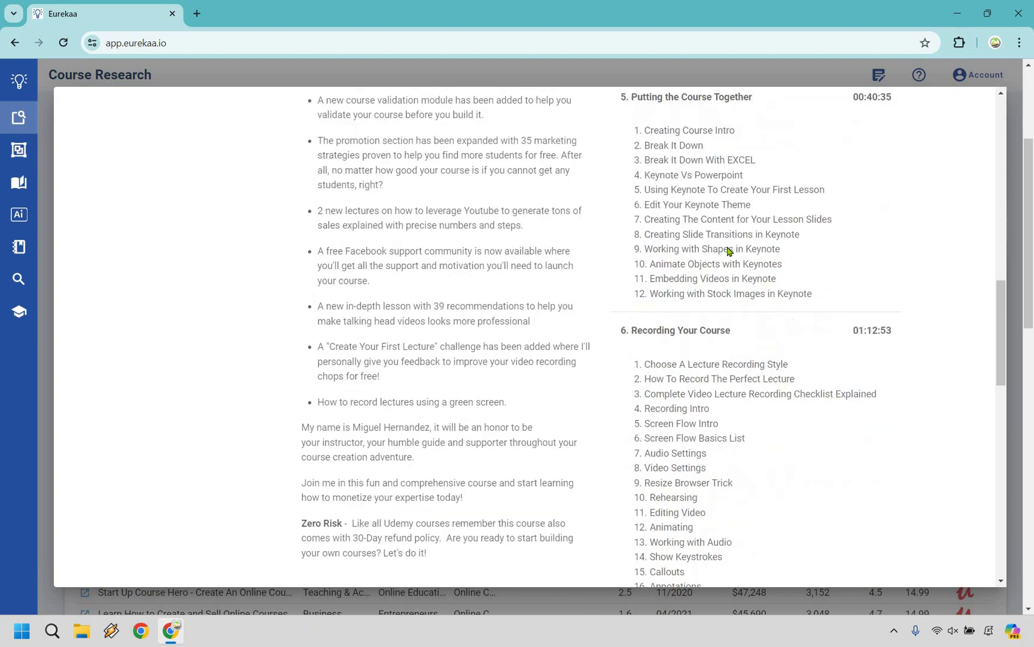
scroll(738, 277, "down", 6)
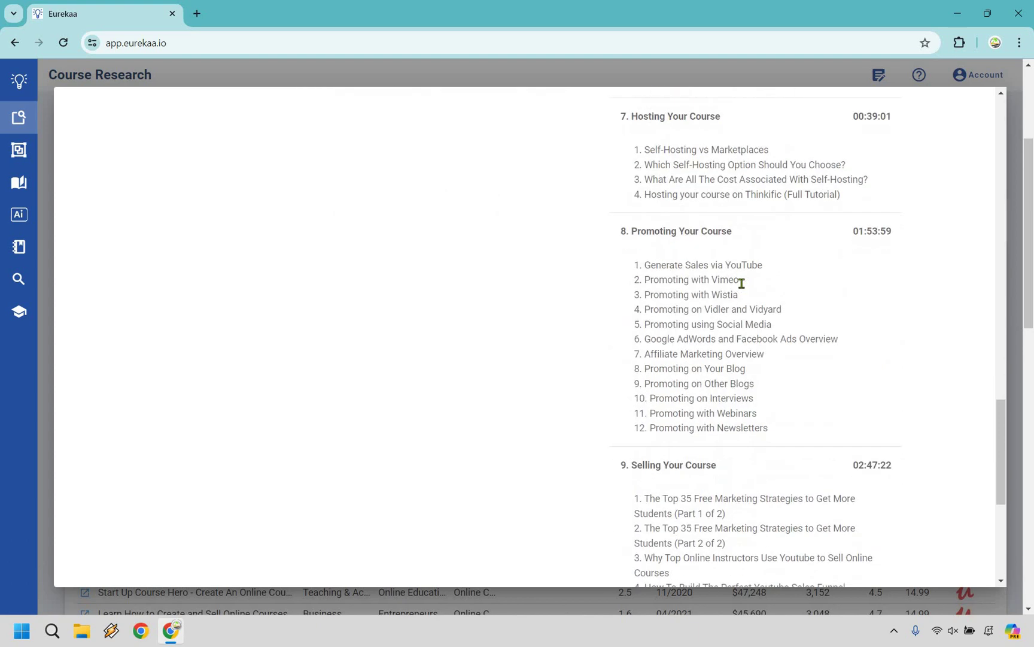
scroll(743, 288, "up", 12)
scroll(742, 288, "up", 11)
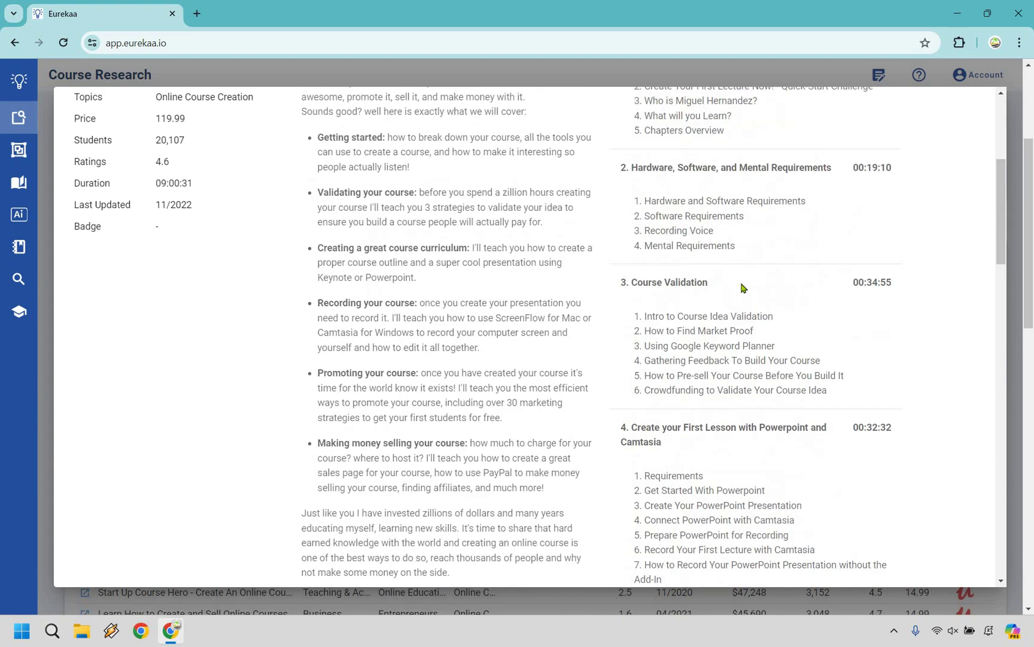
scroll(537, 250, "up", 1)
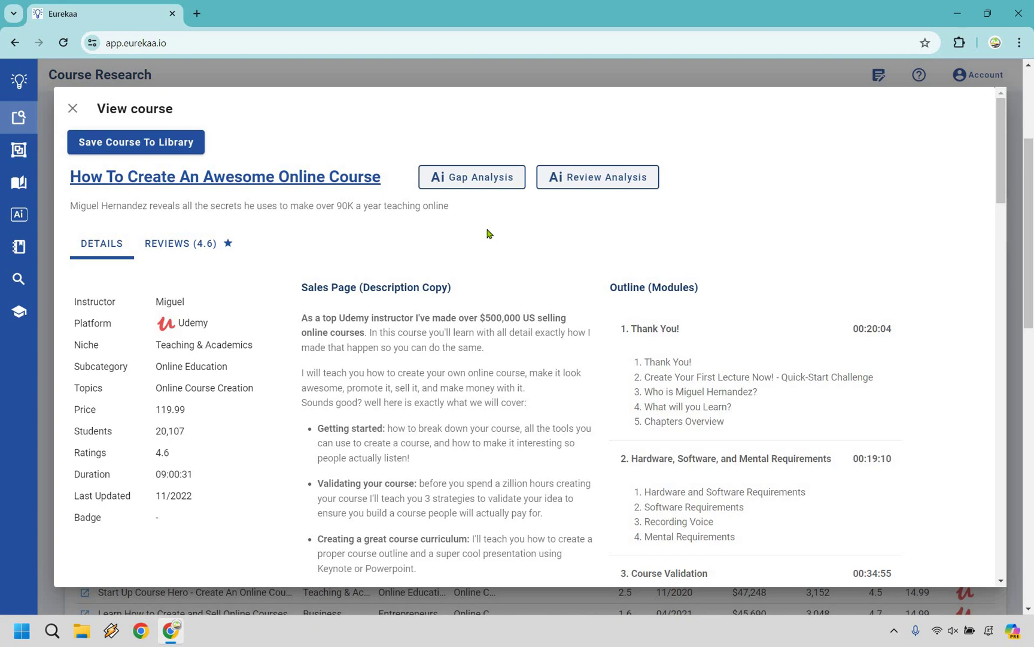
- Run Ai Gap Analysis on 'How To Create An Awesome Online Course' from its View course dialog
left_click(473, 179)
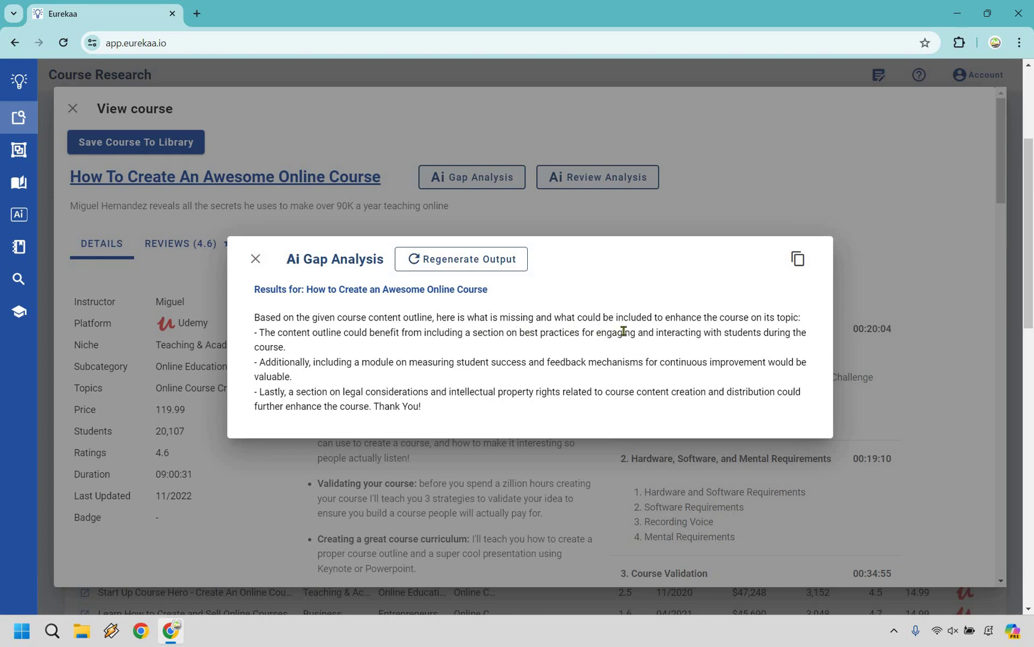
- Highlight the student engagement, success/feedback and legal/intellectual property suggestions in the gap analysis
left_click_drag(477, 332, 762, 332)
left_click(761, 332)
left_click_drag(440, 366, 627, 358)
left_click(627, 358)
left_click_drag(344, 390, 558, 388)
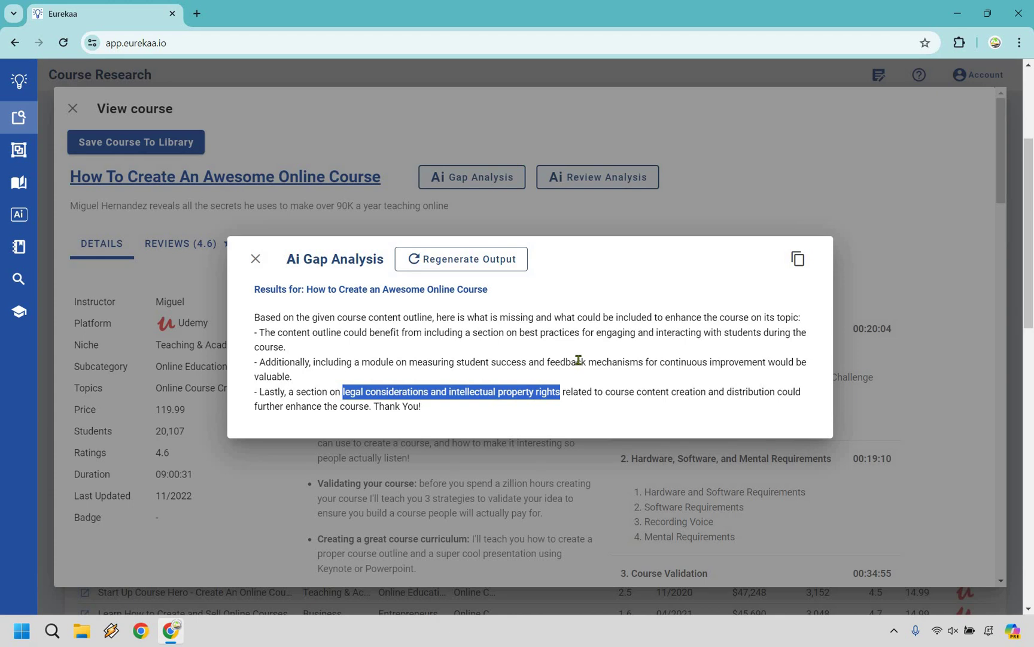
left_click(455, 384)
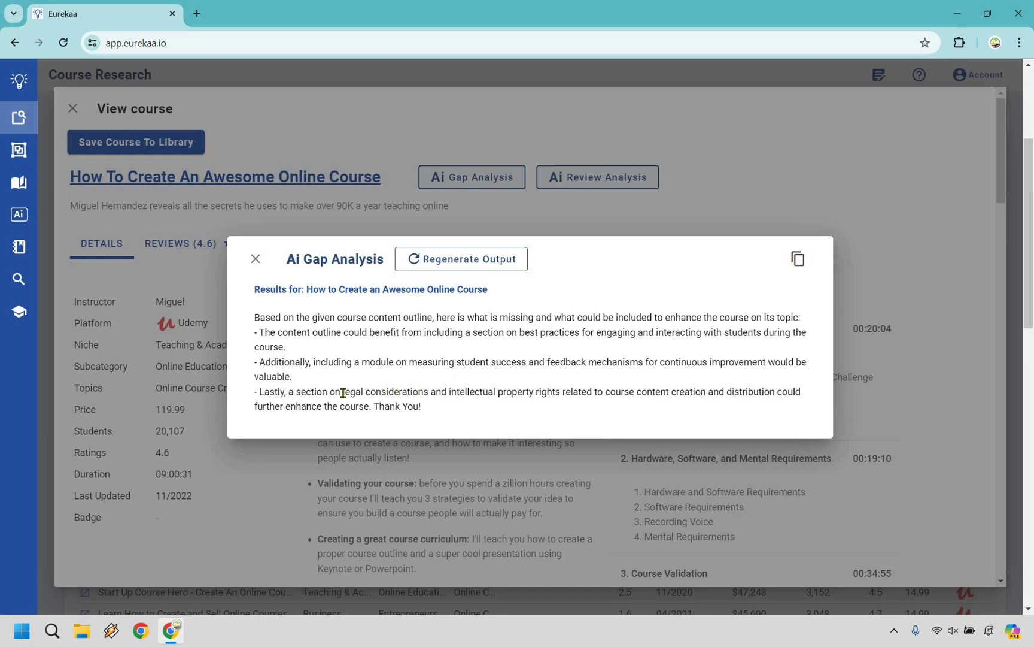
left_click_drag(428, 392, 342, 393)
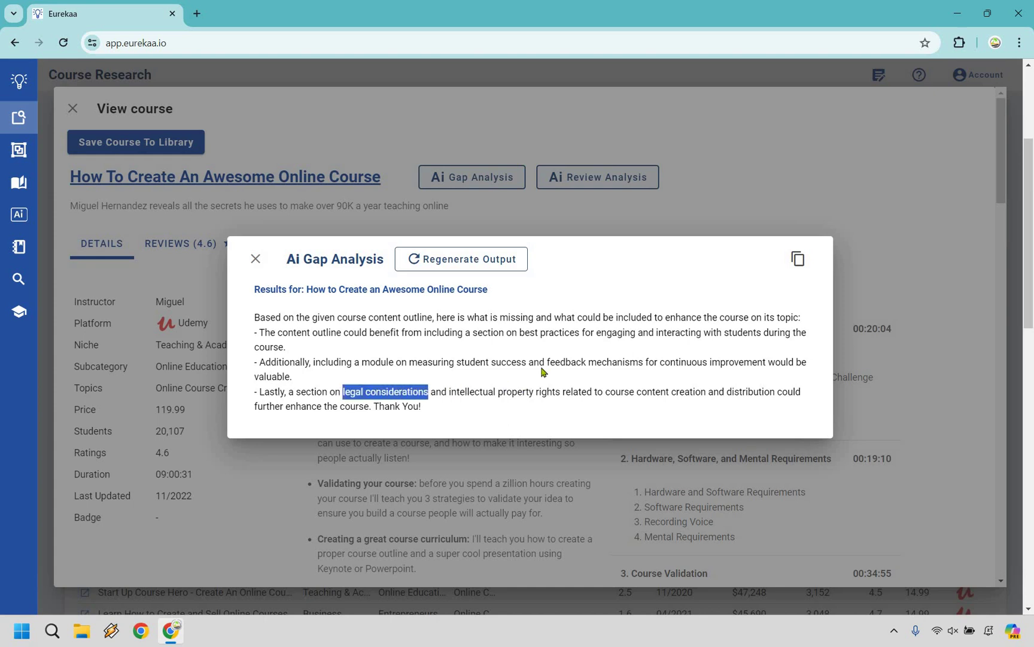
left_click(654, 223)
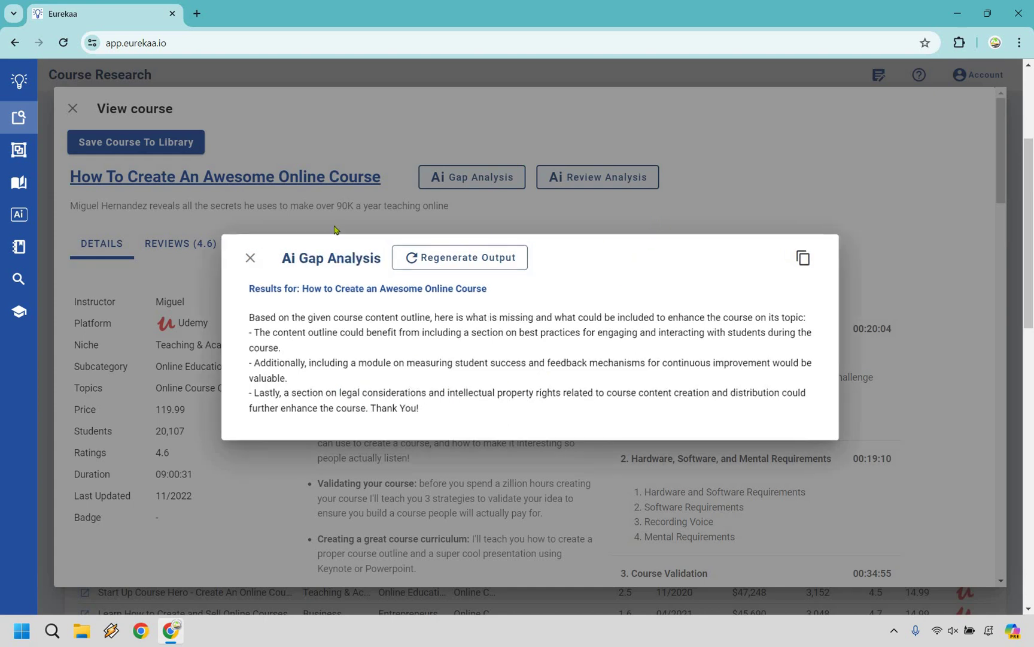
- Close the gap analysis, then regenerate and dismiss the empty review analysis
left_click(590, 180)
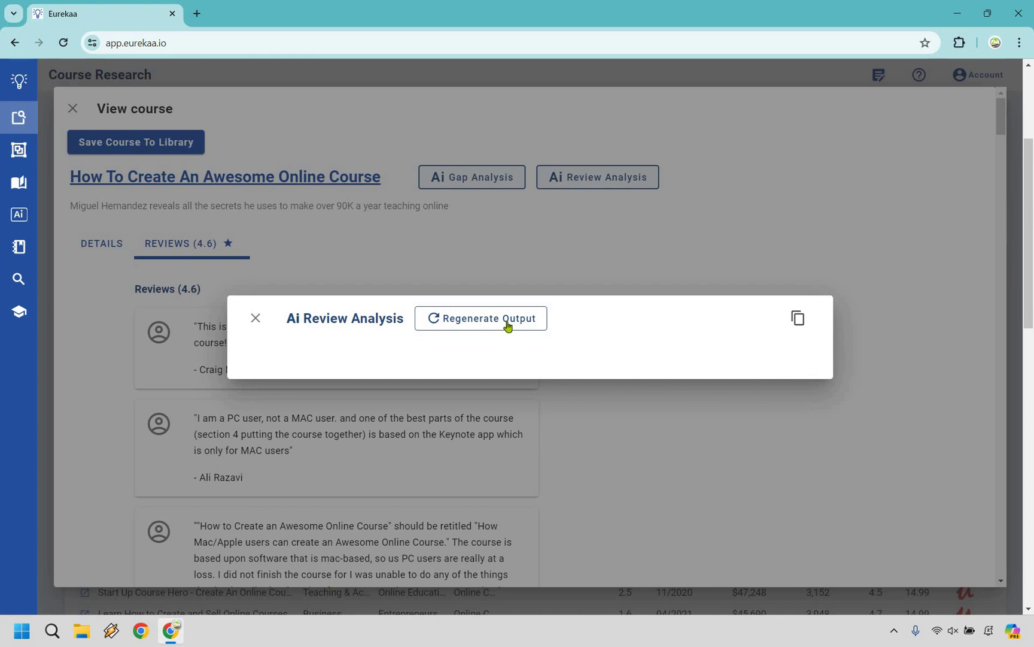
left_click(539, 323)
left_click(71, 112)
- Reopen the top-earning course's details and run Ai Review Analysis on its reviews
key("Escape")
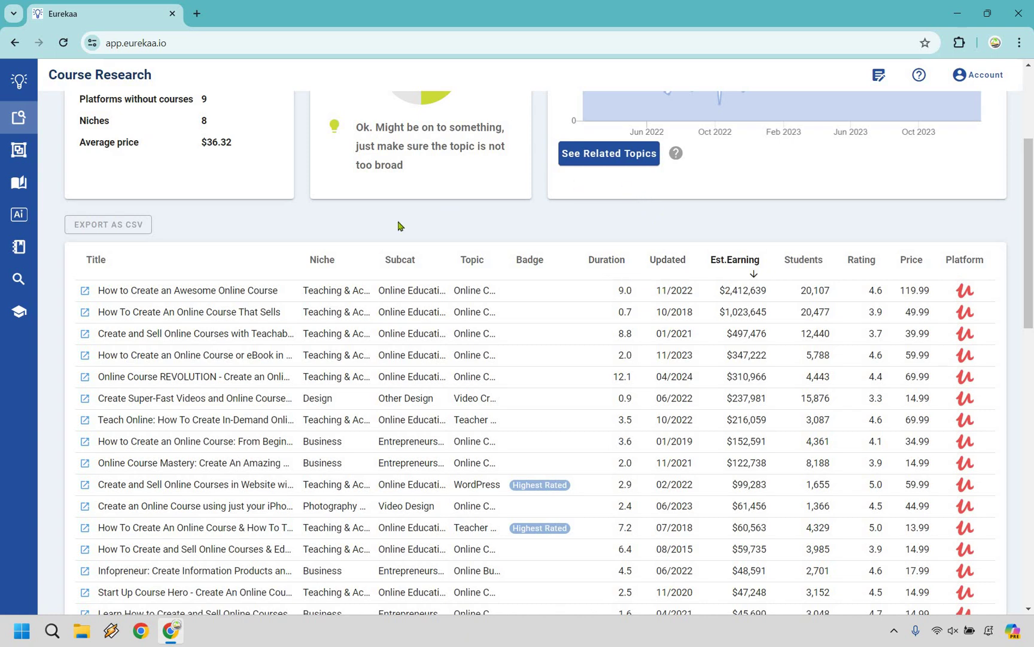
left_click(236, 292)
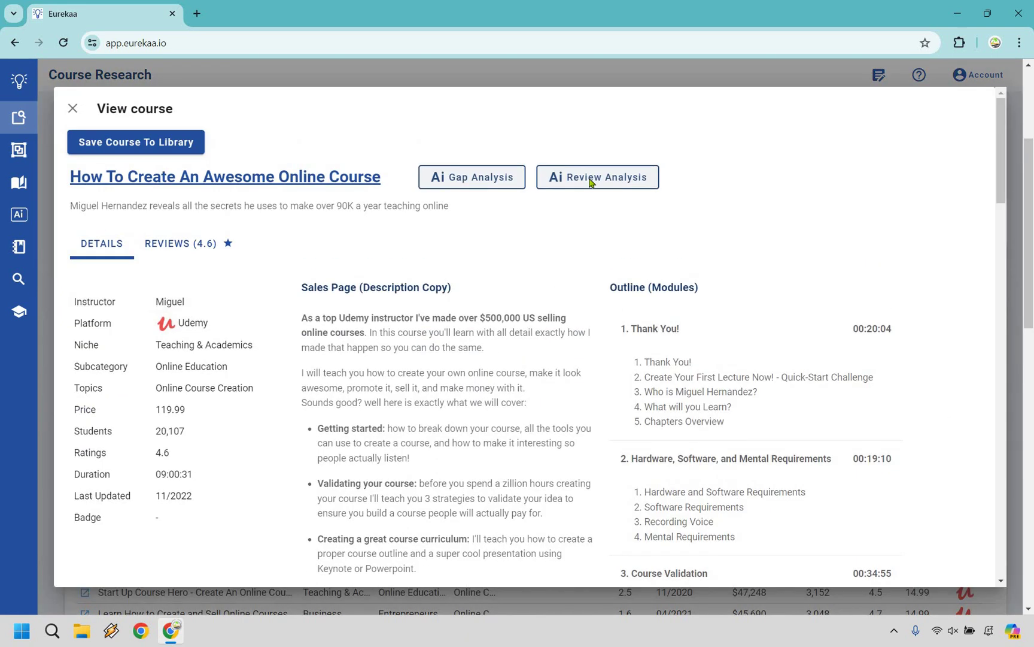
left_click(591, 179)
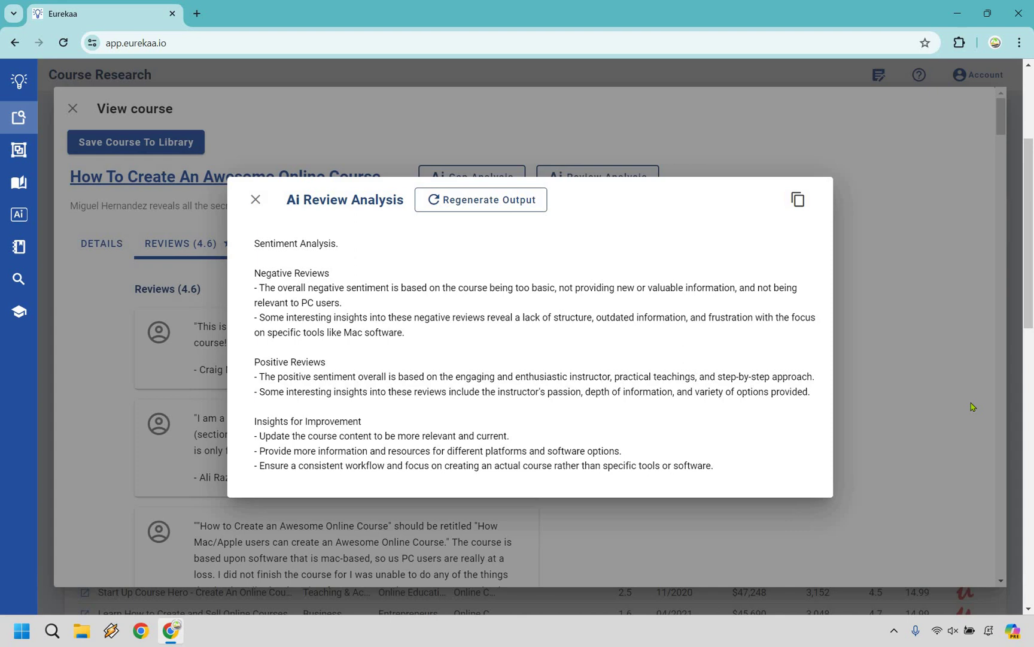
- Highlight the negative-review point about frustration with Mac software
left_click(695, 314)
left_click(405, 332, "shift")
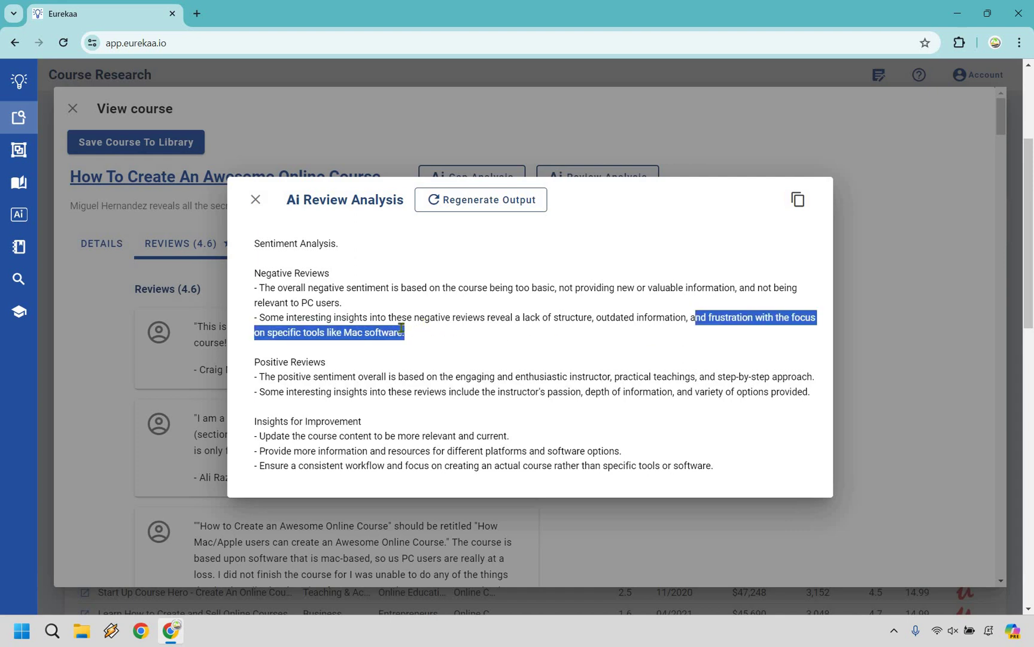
mouse_move(402, 328)
left_mouse_down()
mouse_move(412, 318)
mouse_move(387, 329)
mouse_move(398, 330)
left_mouse_up()
left_click(351, 331)
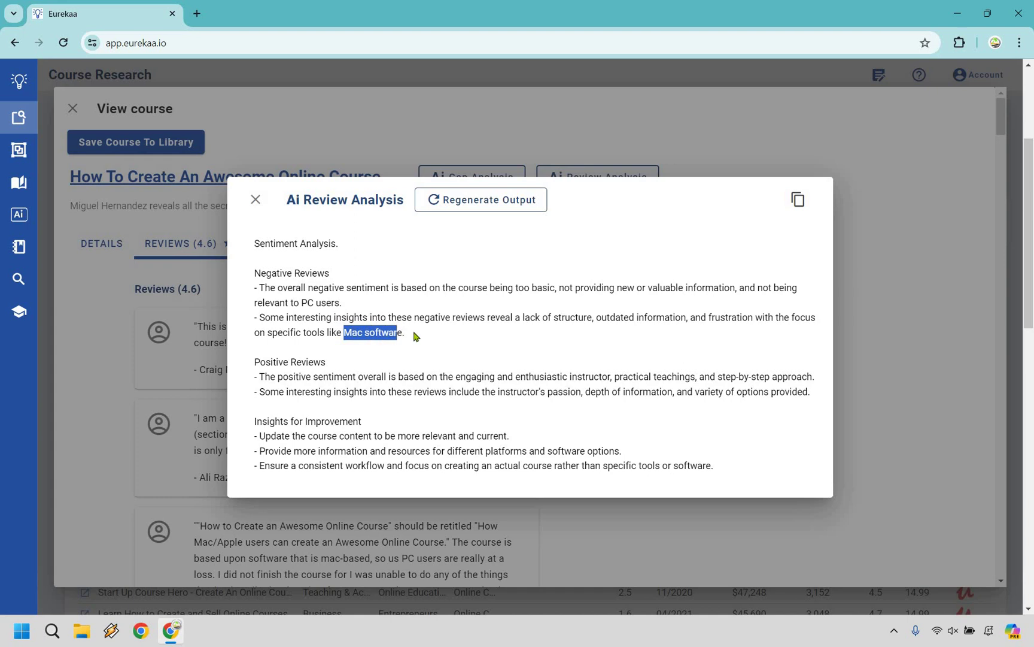
left_click(415, 336)
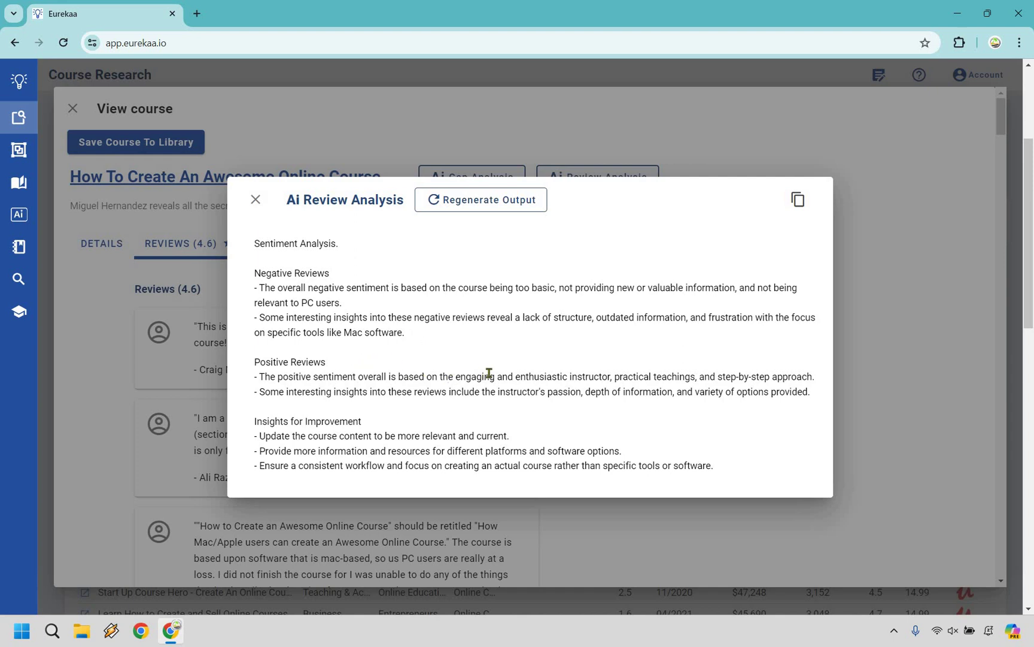
- Highlight the engaging, enthusiastic instructor phrase and the positive sentiment explanation
left_click_drag(456, 376, 621, 348)
left_click(612, 374)
left_click_drag(592, 388, 639, 348)
left_click(639, 347)
- Highlight the Insights for Improvement heading and its resources and final suggestions
left_click_drag(257, 422, 390, 424)
left_click(417, 413)
left_click_drag(622, 451, 407, 450)
left_click_drag(277, 468, 288, 464)
left_click(301, 466)
left_click_drag(473, 466, 724, 469)
left_click(725, 469)
- Close the review analysis and course details, returning to the top of the results
left_click(79, 108)
left_click(80, 108)
key("Escape")
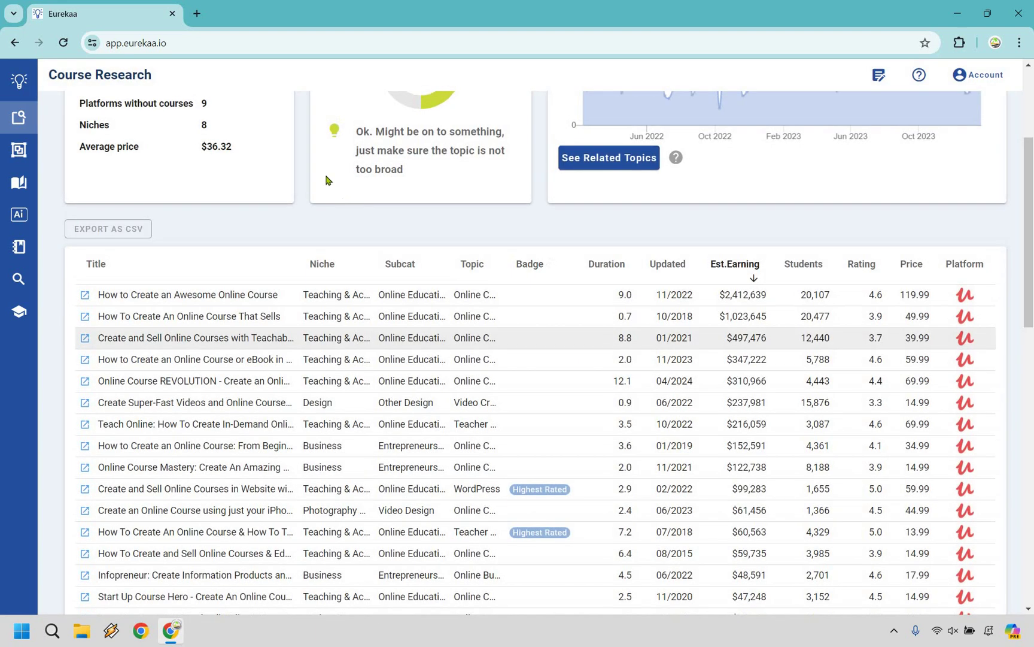
scroll(486, 246, "up", 4)
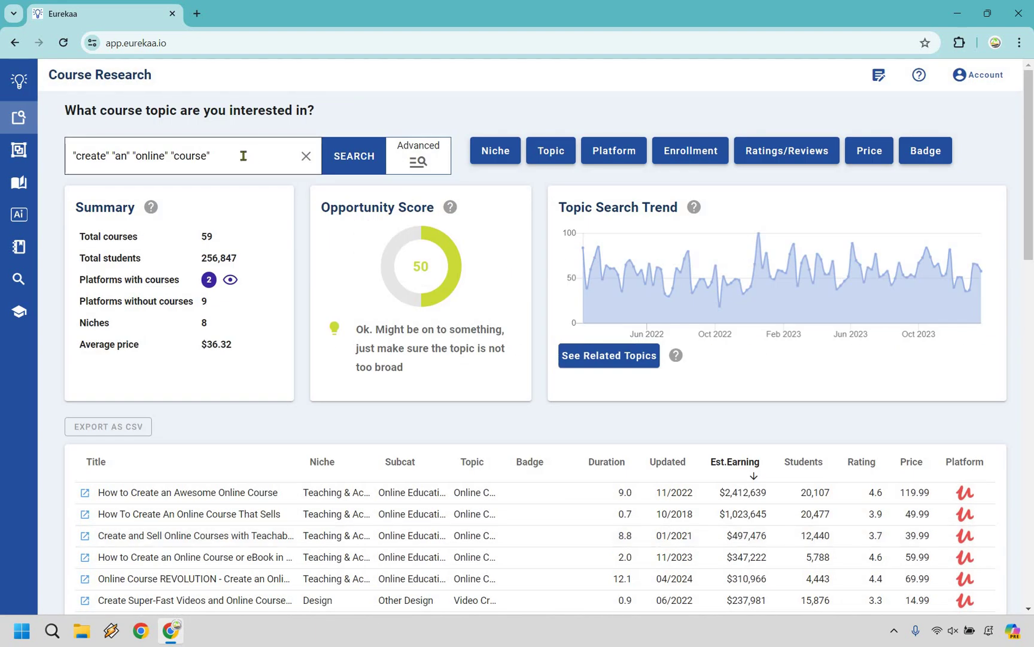
- Replace the search query with 'youtube affiliate' and run the search
key("ctrl+a")
type("youtube affiliate")
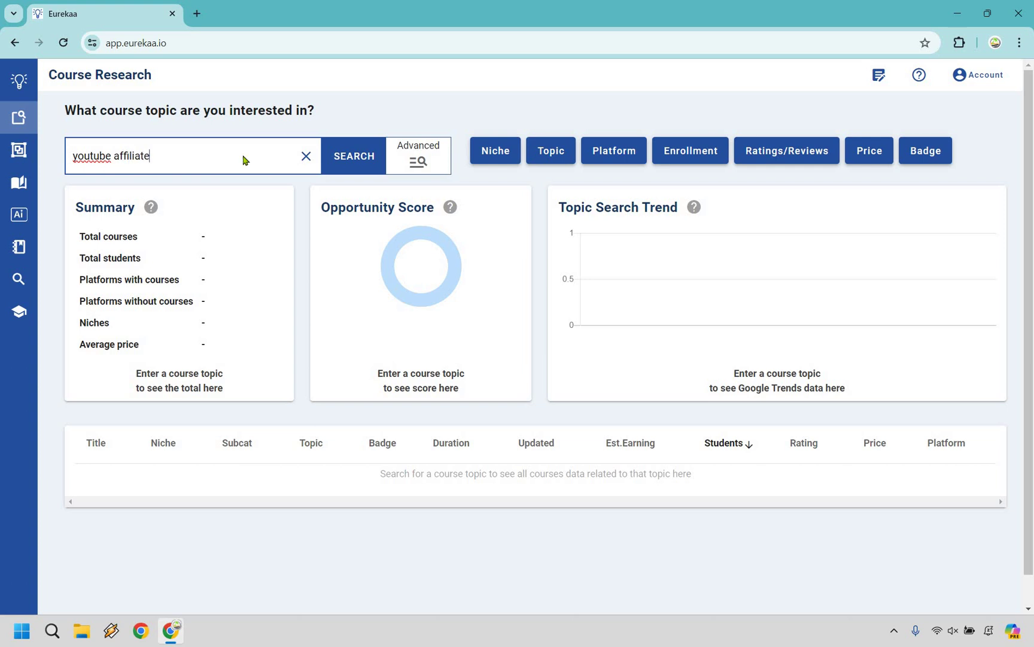
key("Return")
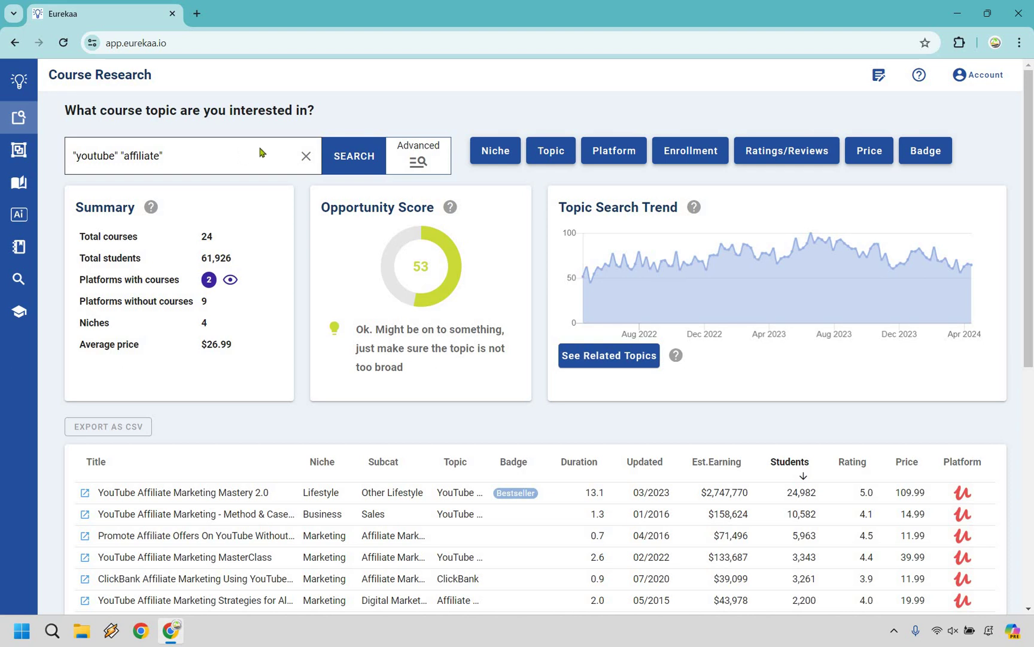
scroll(395, 252, "down", 3)
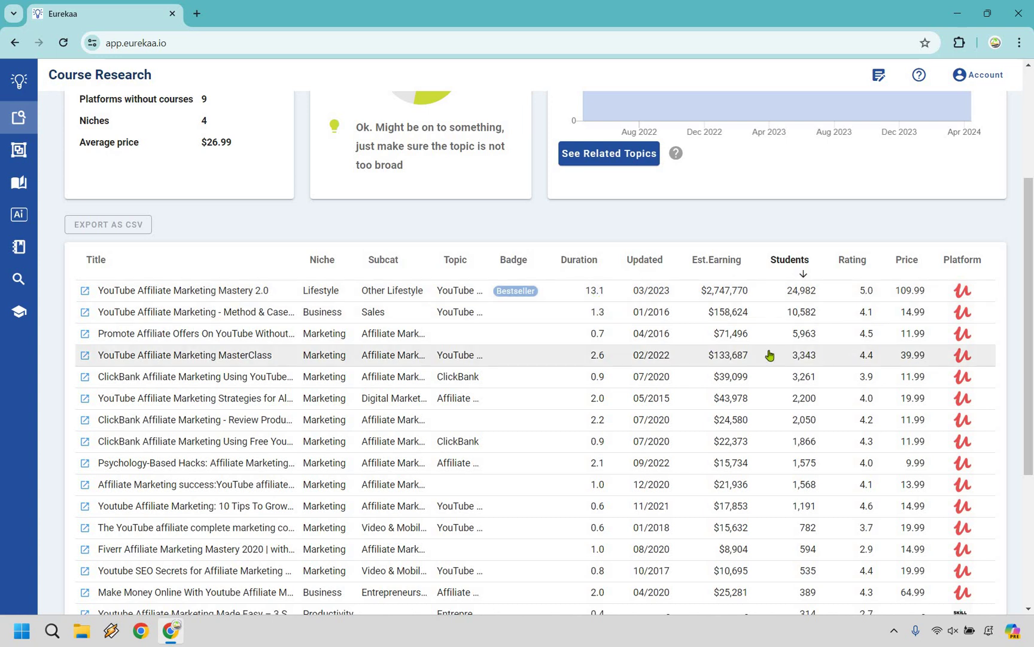
- Run Ai Gap Analysis on YouTube Affiliate Marketing MasterClass and highlight the community-building suggestion
left_click(210, 358)
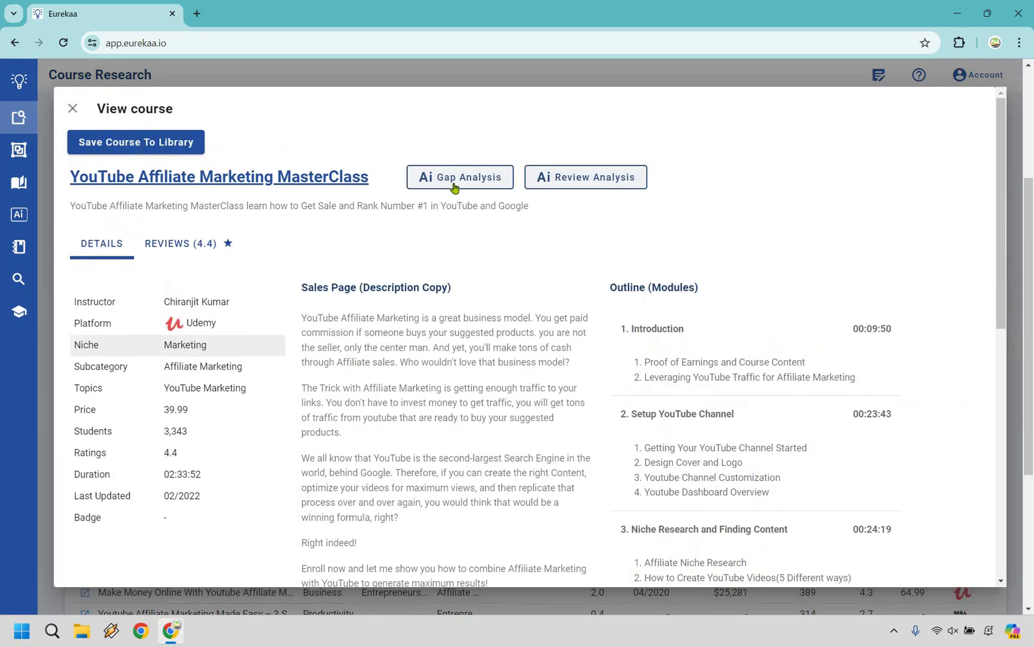
left_click(455, 183)
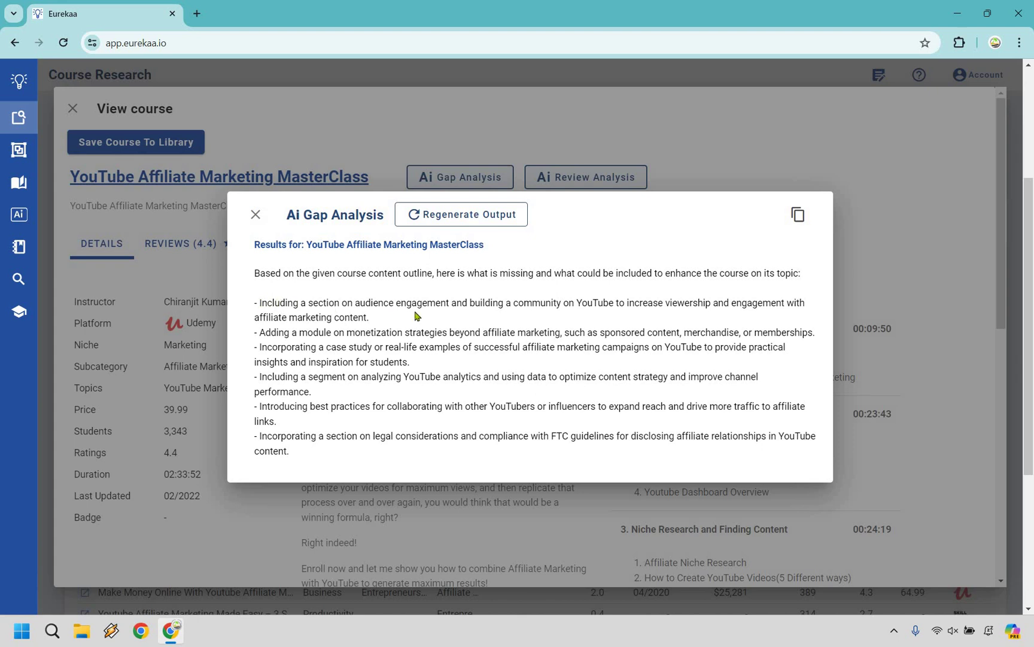
left_click_drag(259, 302, 556, 307)
left_click(324, 331)
- Highlight the monetization strategies/affiliate marketing and case study suggestions
key("shift+Right")
key("shift+Right")
key("shift+Right")
key("shift+Right")
key("shift+Right")
key("shift+Right")
key("shift+Right")
key("shift+Right")
key("shift+Right")
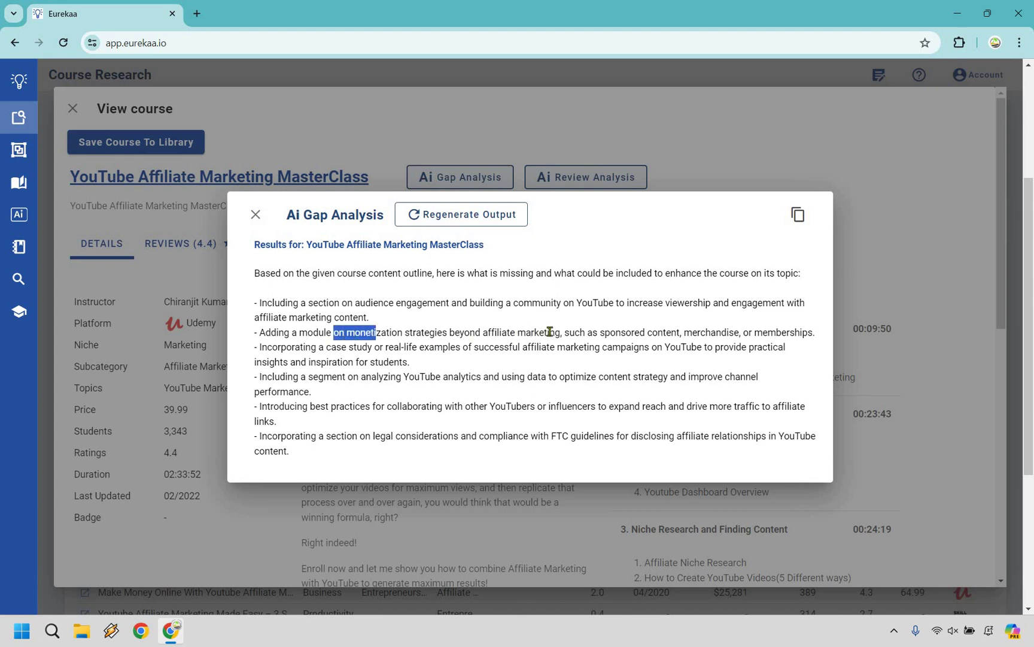
key("shift+Right")
key("shift+Right")
key("shift+Right")
key("shift+Right")
key("shift+Right")
key("shift+Right")
key("shift+Right")
key("shift+Right")
key("shift+Right")
key("shift+Right")
key("shift+Right")
key("shift+Right")
key("shift+Right")
key("shift+Right")
key("shift+Right")
key("shift+Right")
key("shift+Right")
key("shift+Right")
key("shift+Right")
key("shift+Right")
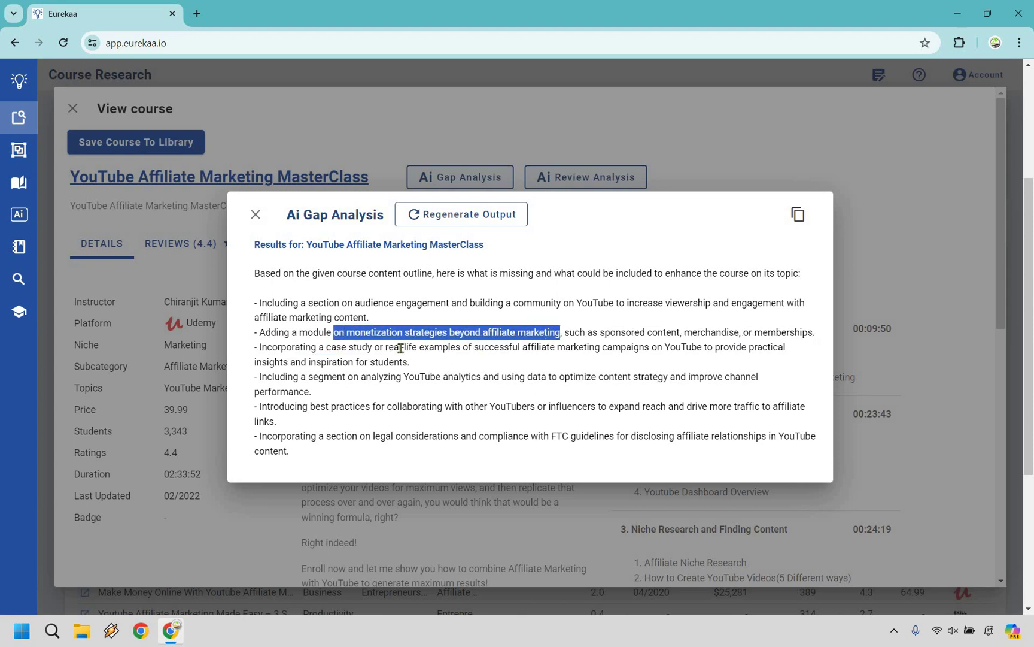
left_click(299, 346)
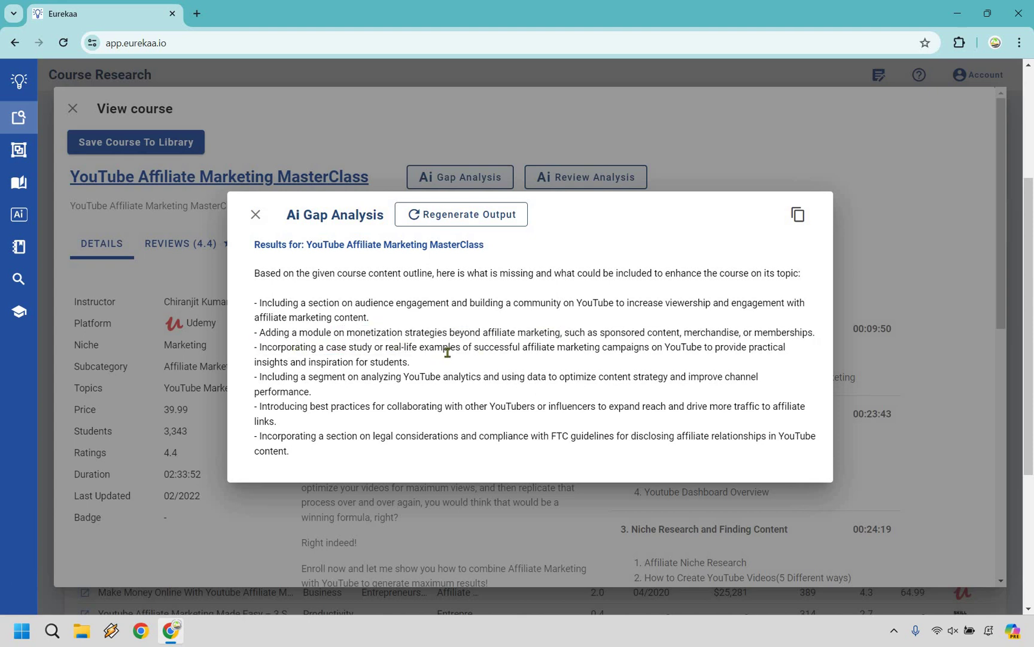
left_click_drag(287, 347, 647, 350)
left_click(354, 343)
left_click_drag(326, 347, 368, 345)
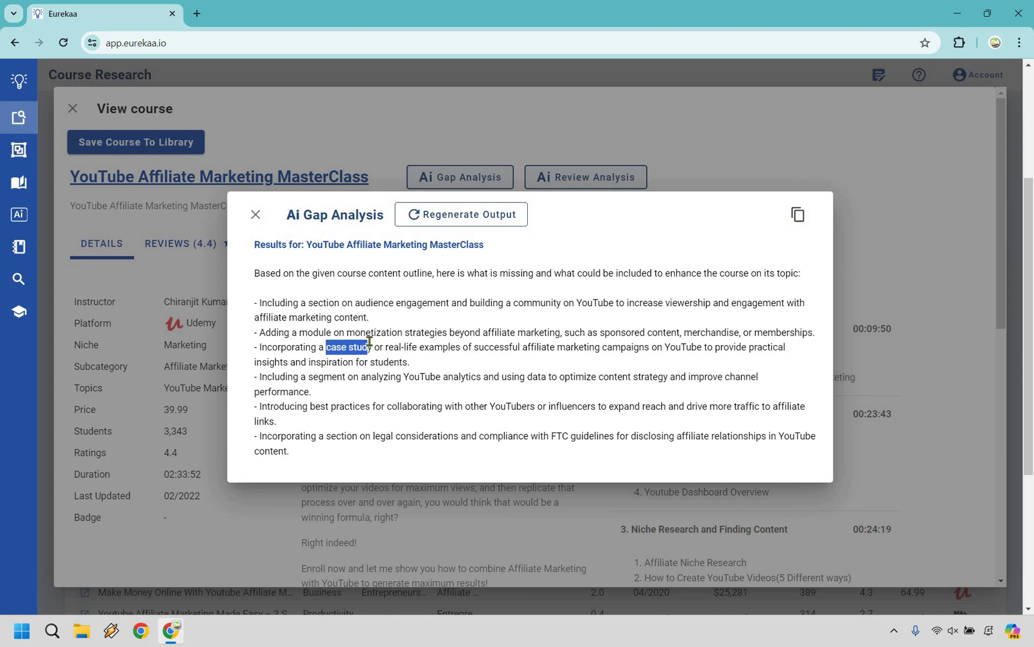
left_click(411, 380)
- Highlight the YouTube analytics, collaboration best practices and legal/FTC suggestions
left_click_drag(366, 377, 607, 371)
left_click(607, 371)
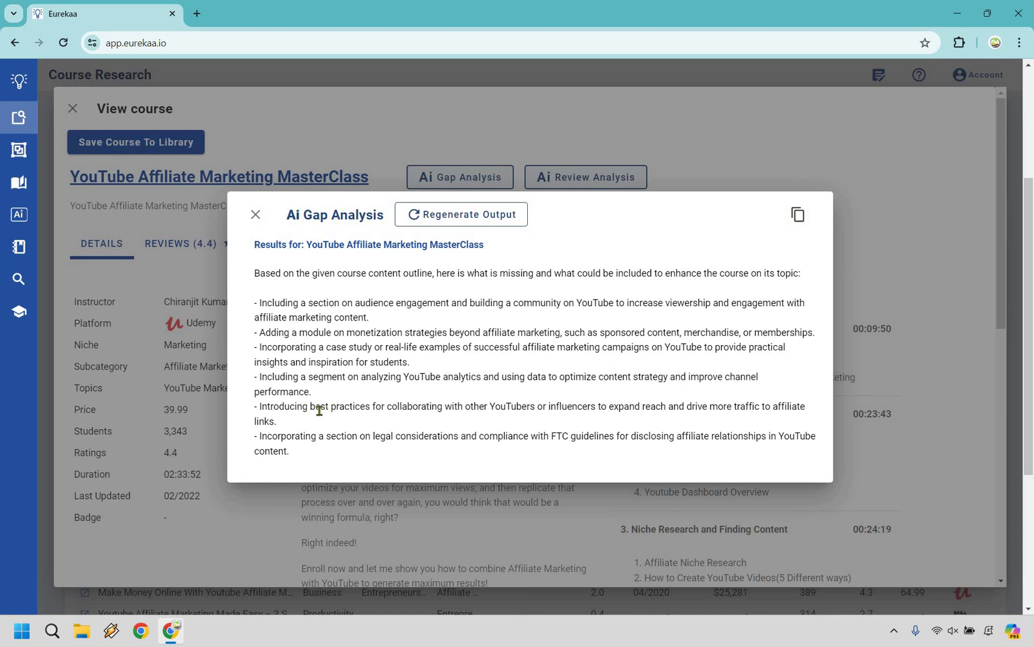
left_click_drag(313, 407, 552, 408)
left_click(377, 435)
key("shift+Right")
key("shift+Right")
key("shift+Right")
key("shift+Right")
key("shift+Right")
key("shift+Right")
key("shift+Right")
key("shift+Right")
key("shift+Right")
key("shift+Right")
key("shift+Right")
key("shift+Right")
key("shift+Right")
key("shift+Right")
key("shift+Right")
key("shift+Right")
key("shift+Right")
key("shift+Right")
key("shift+Right")
key("shift+Right")
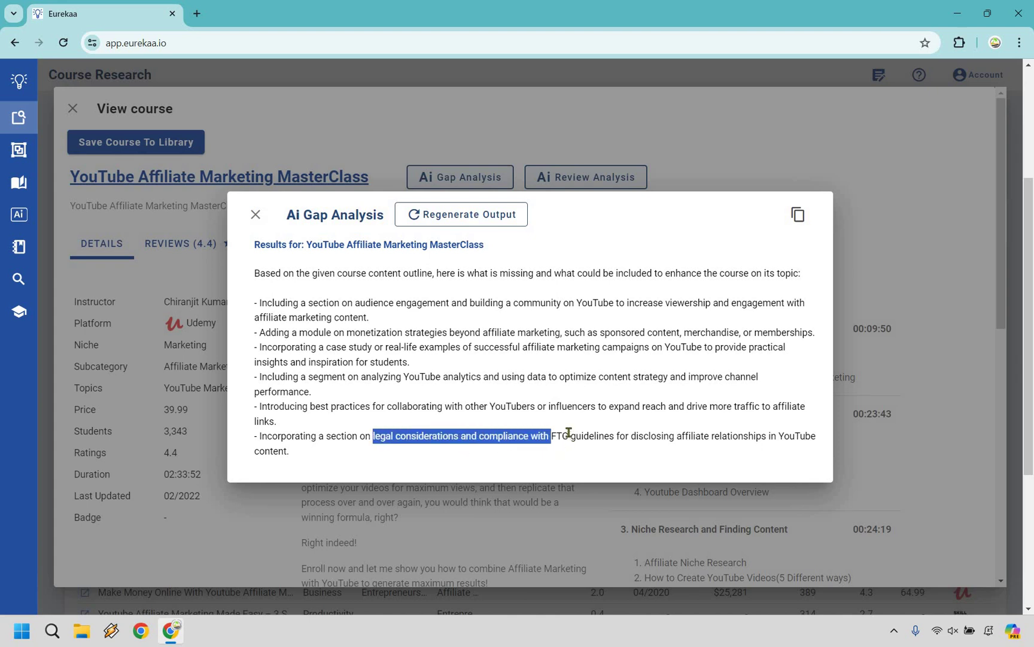
left_click(558, 421)
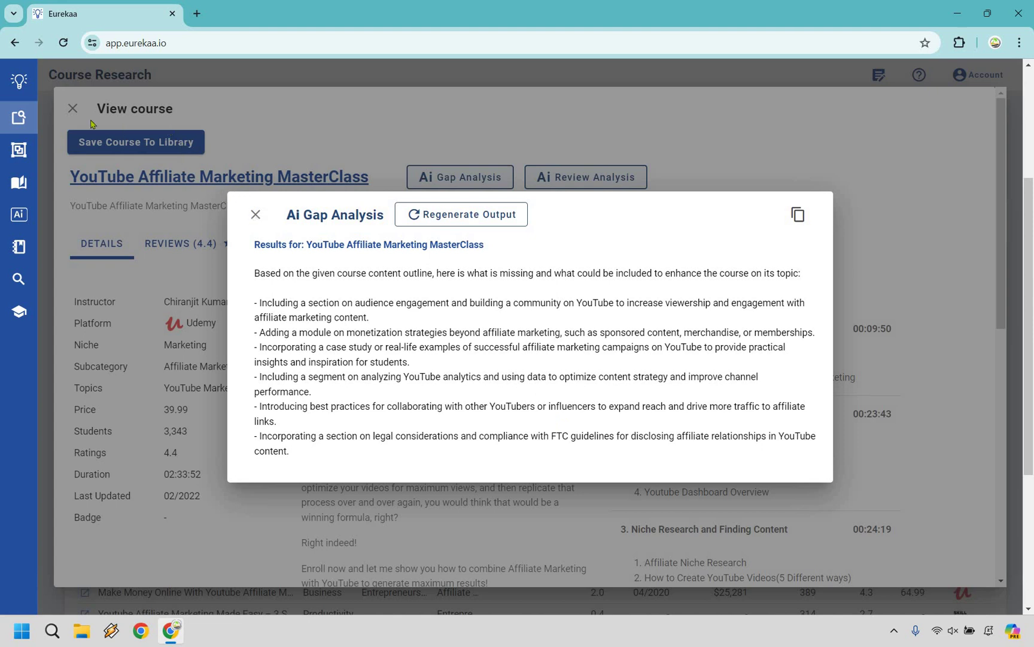
- Close the gap analysis and the course details view
left_click(72, 114)
left_click(72, 114)
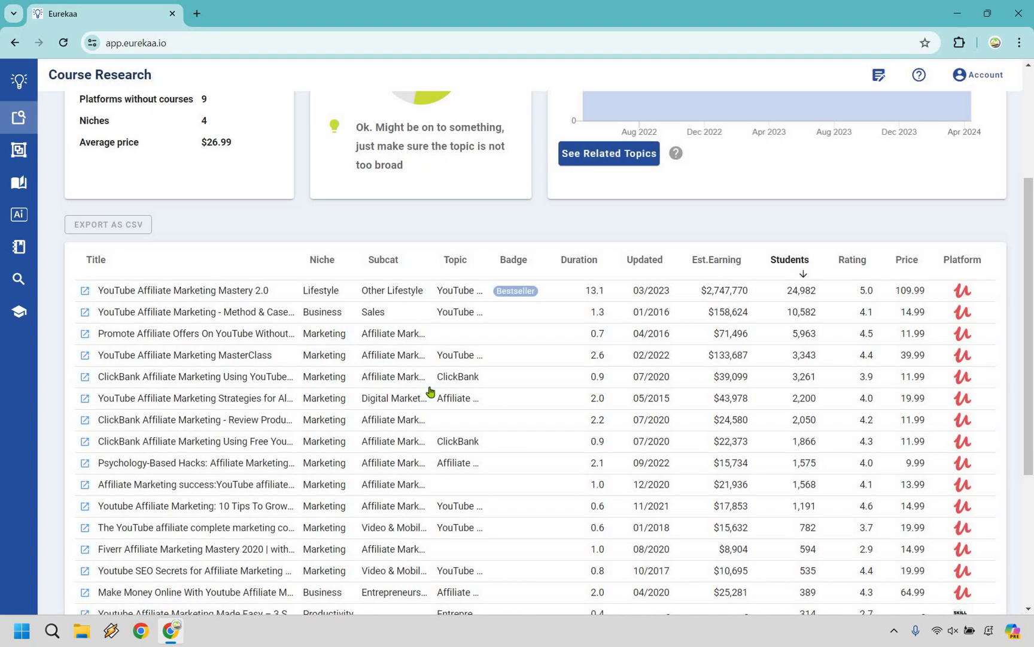
scroll(760, 321, "up", 1)
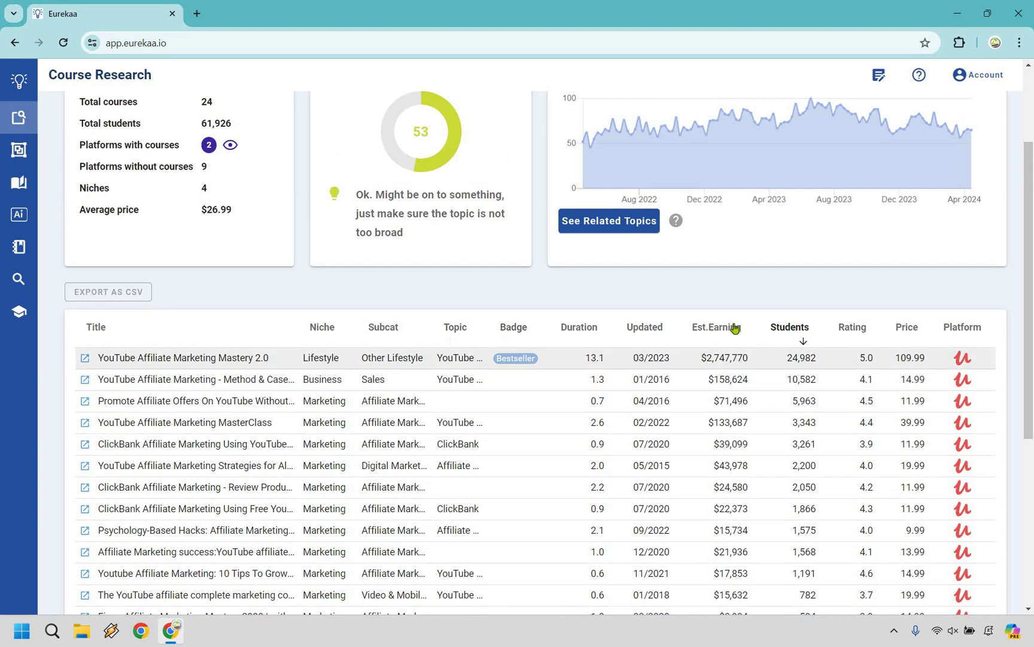
- Sort the results table by Est.Earning descending and review the top rows
left_click(745, 322)
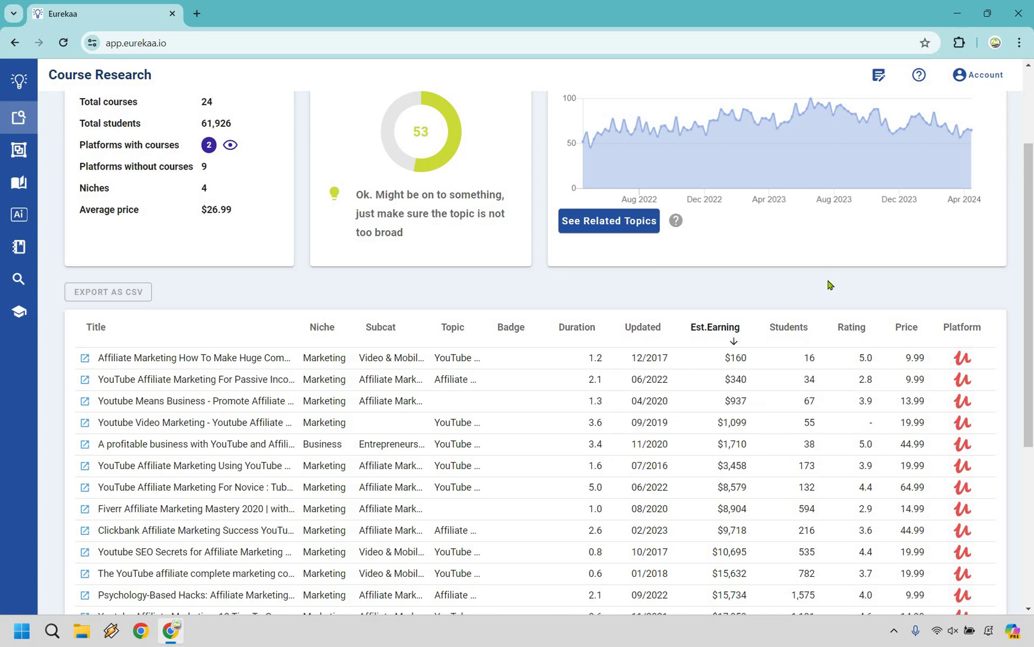
key("Return")
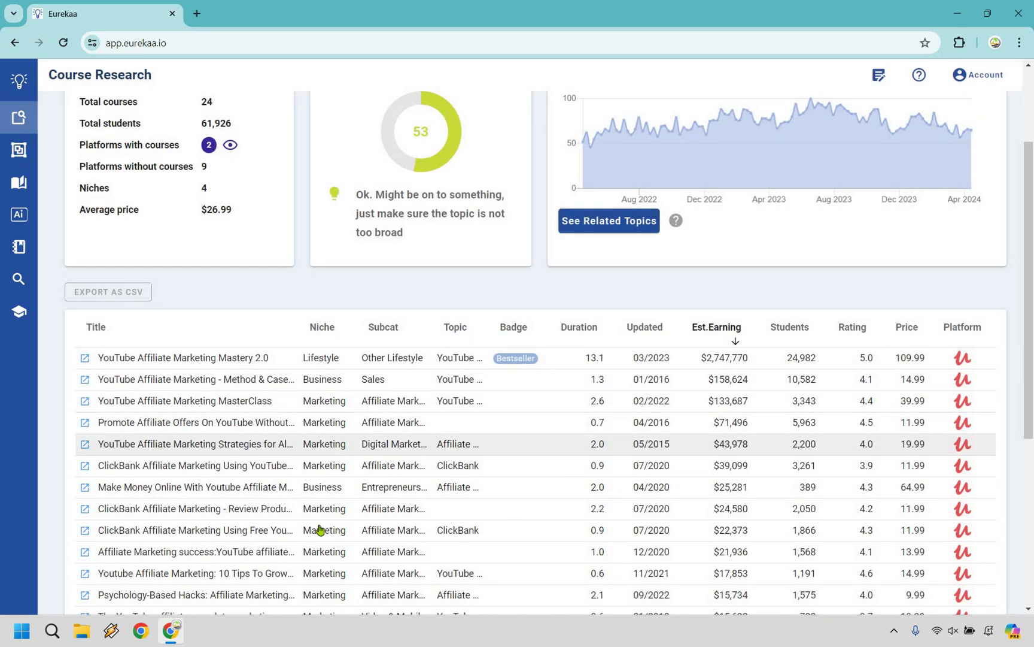
scroll(312, 359, "down", 1)
scroll(311, 359, "down", 1)
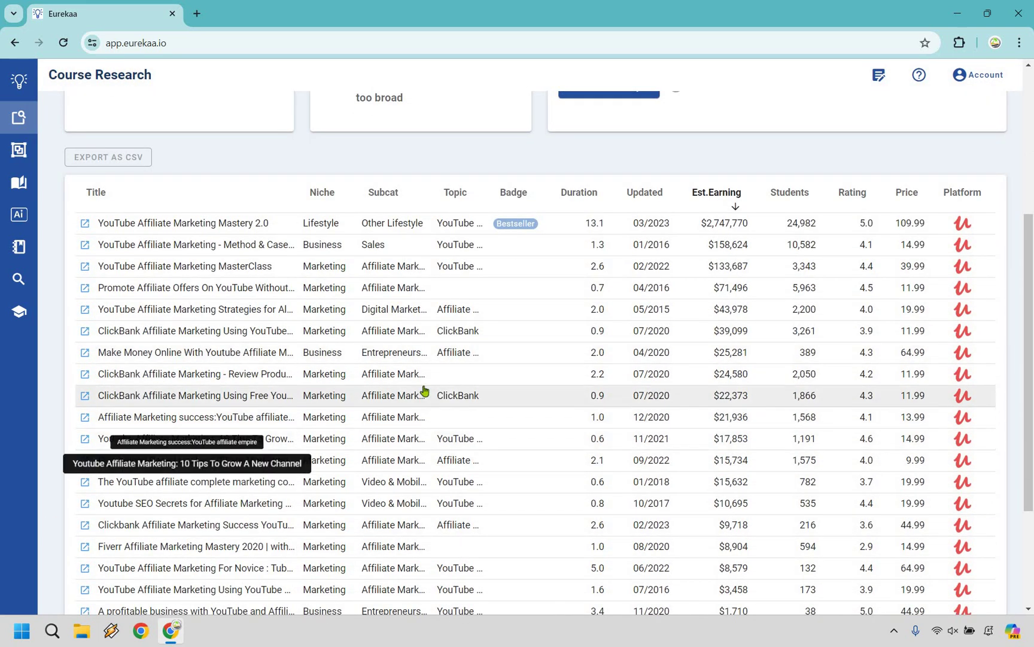
scroll(526, 420, "up", 4)
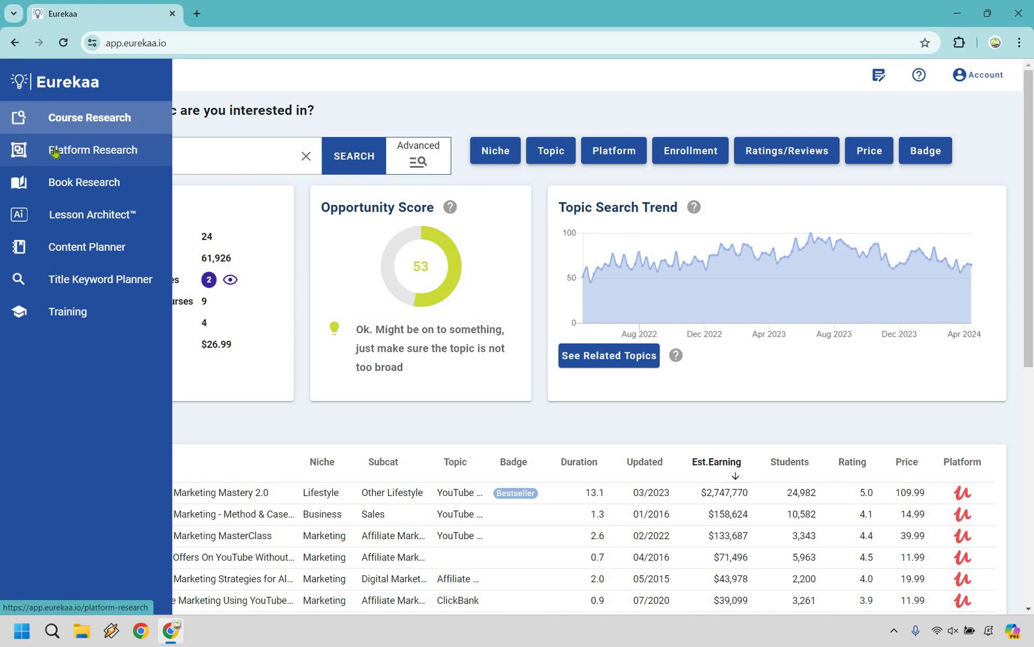
- In Platform Research, select Udemy as the platform and Marketing as the category
left_click(54, 152)
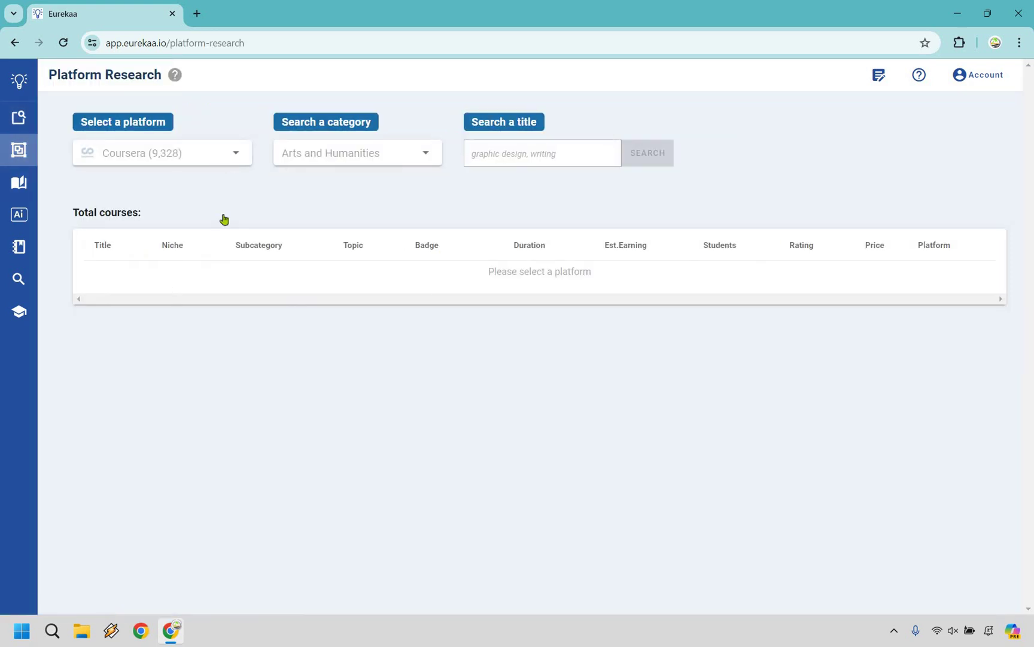
left_click(203, 153)
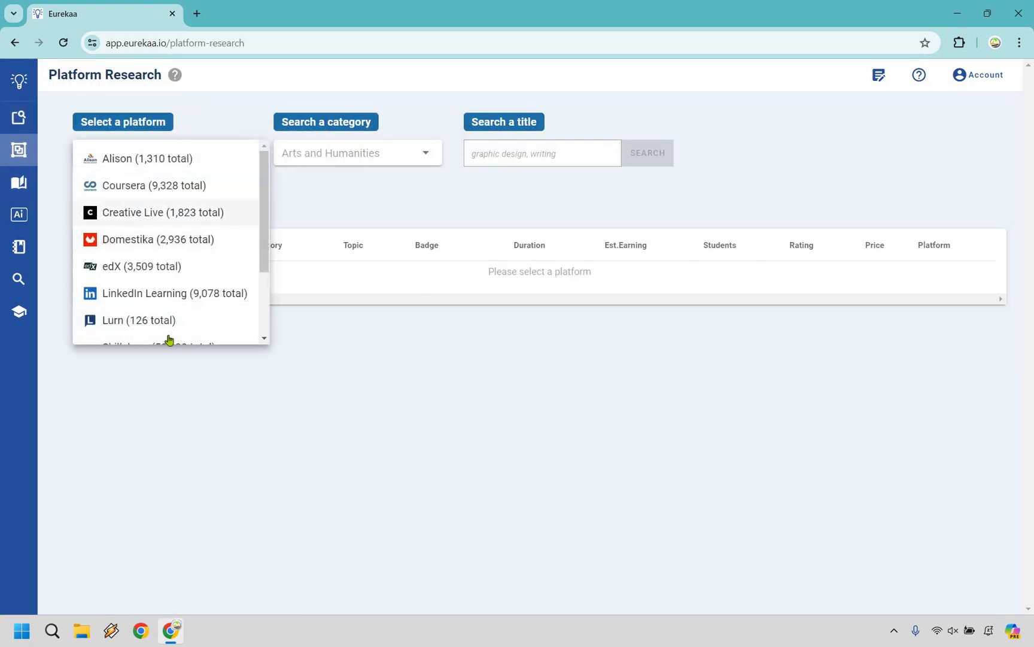
scroll(167, 336, "down", 3)
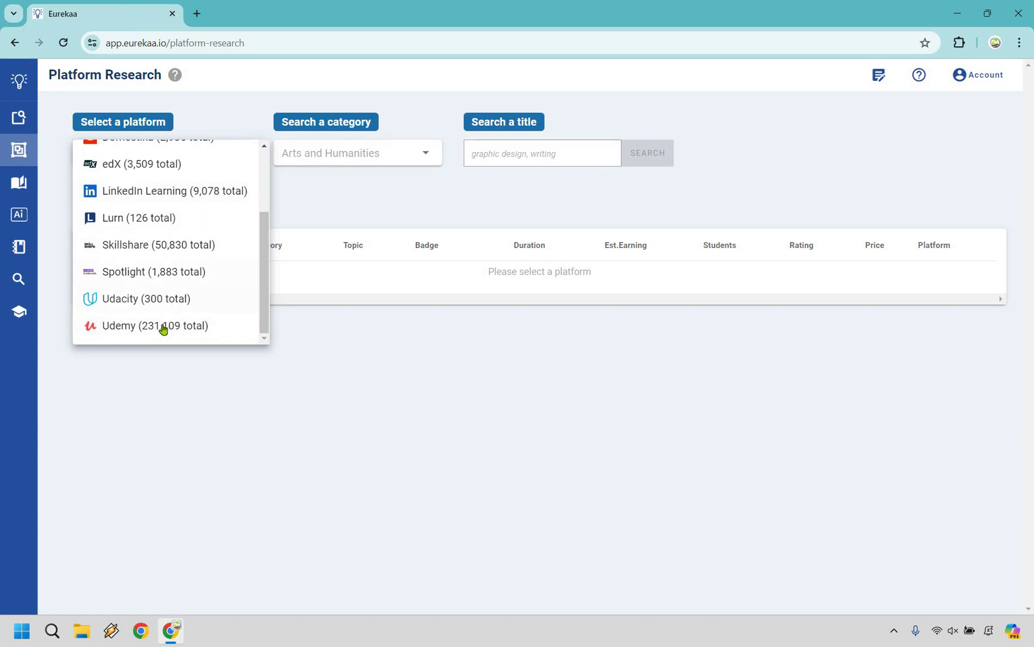
left_click(162, 328)
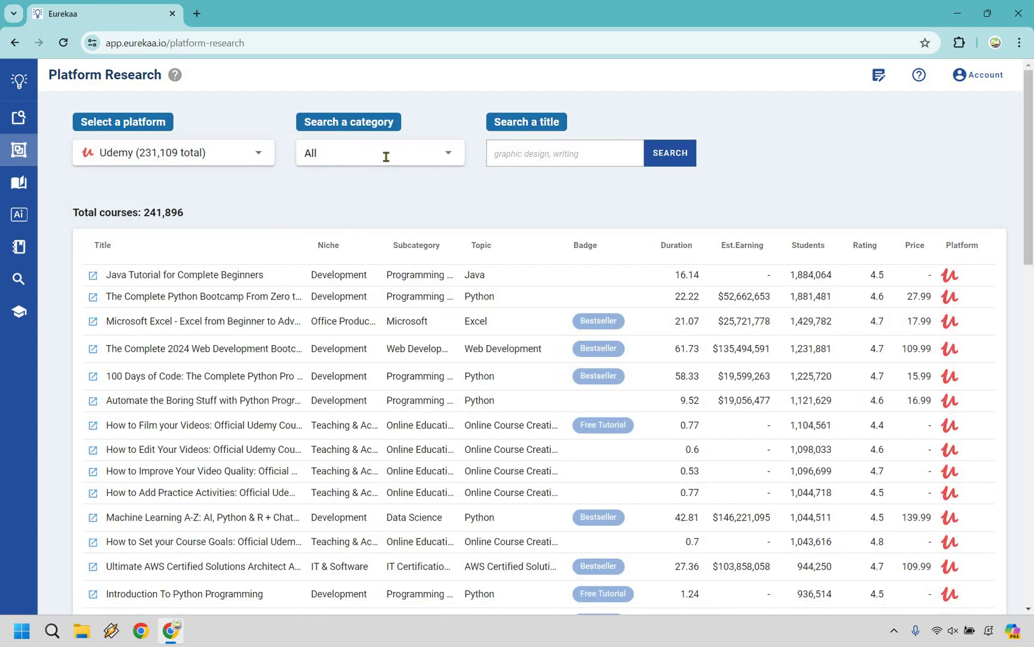
left_click(386, 157)
scroll(377, 228, "down", 2)
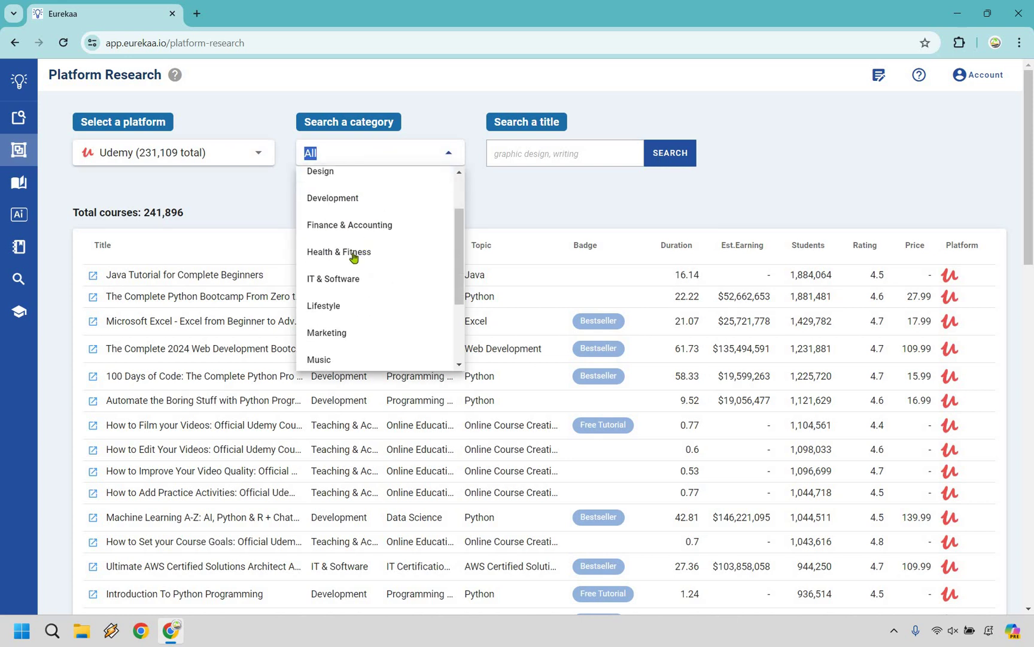
scroll(353, 261, "down", 1)
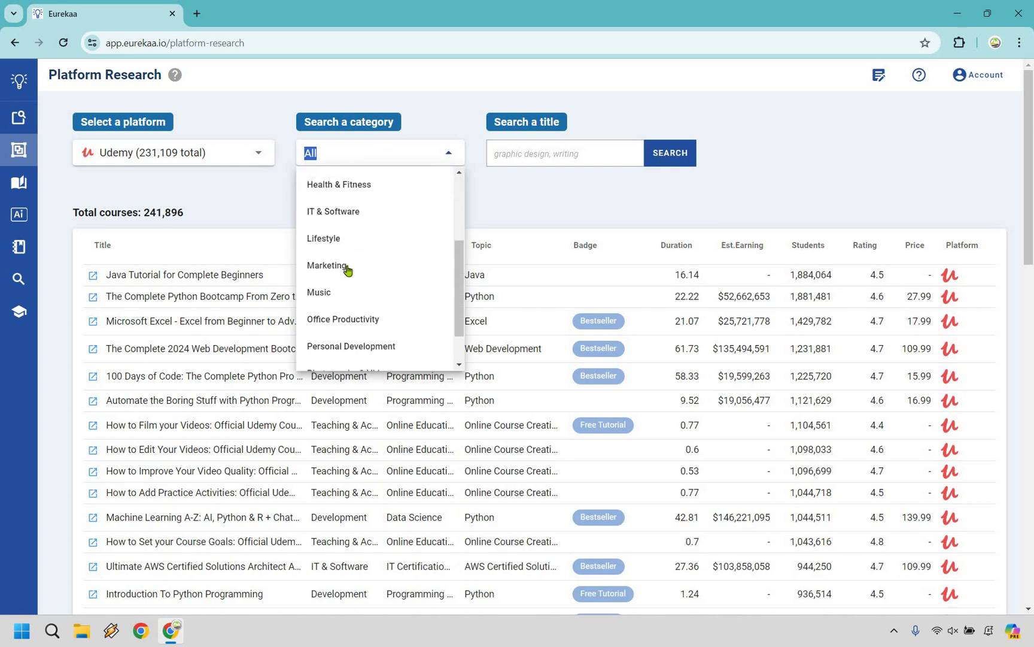
left_click(512, 198)
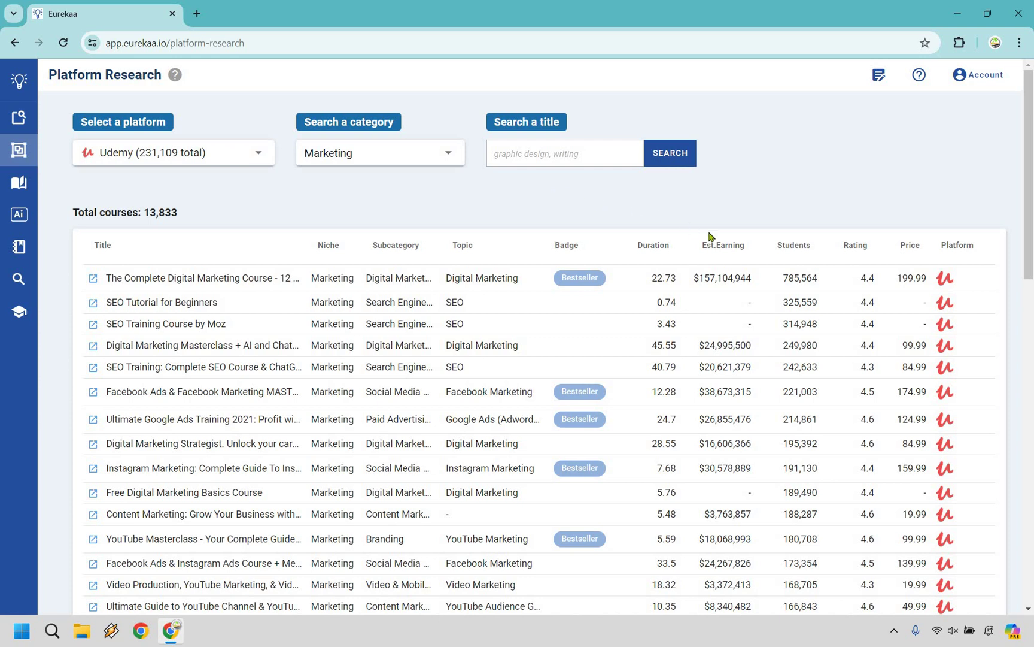
- Sort the Udemy Marketing courses by Est.Earning, highest first, keeping the Marketing filter
left_click(723, 245)
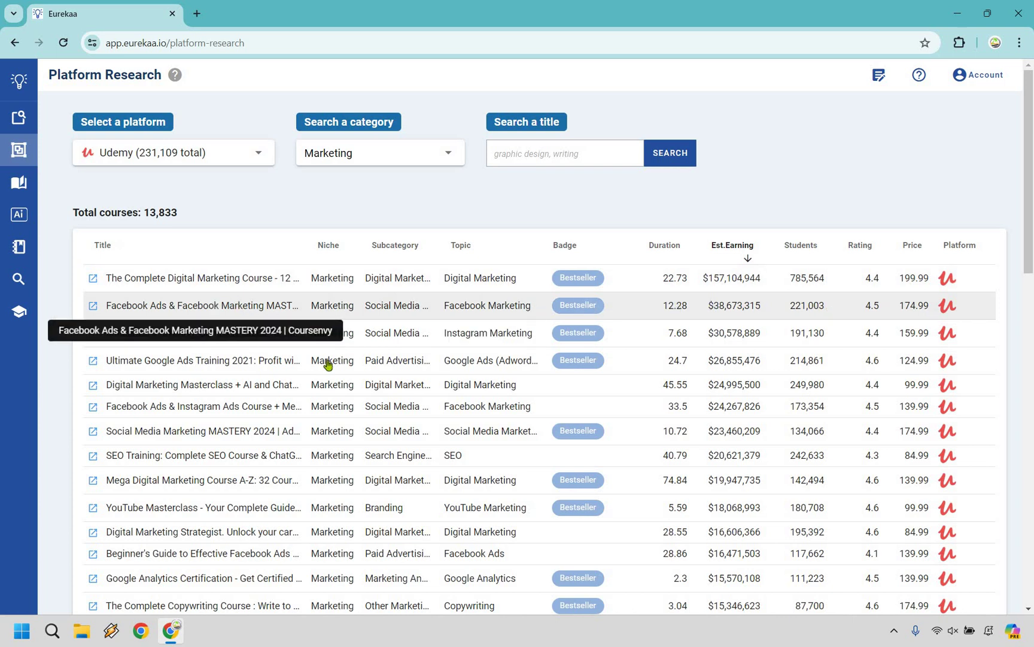
scroll(353, 374, "down", 5)
scroll(354, 373, "up", 5)
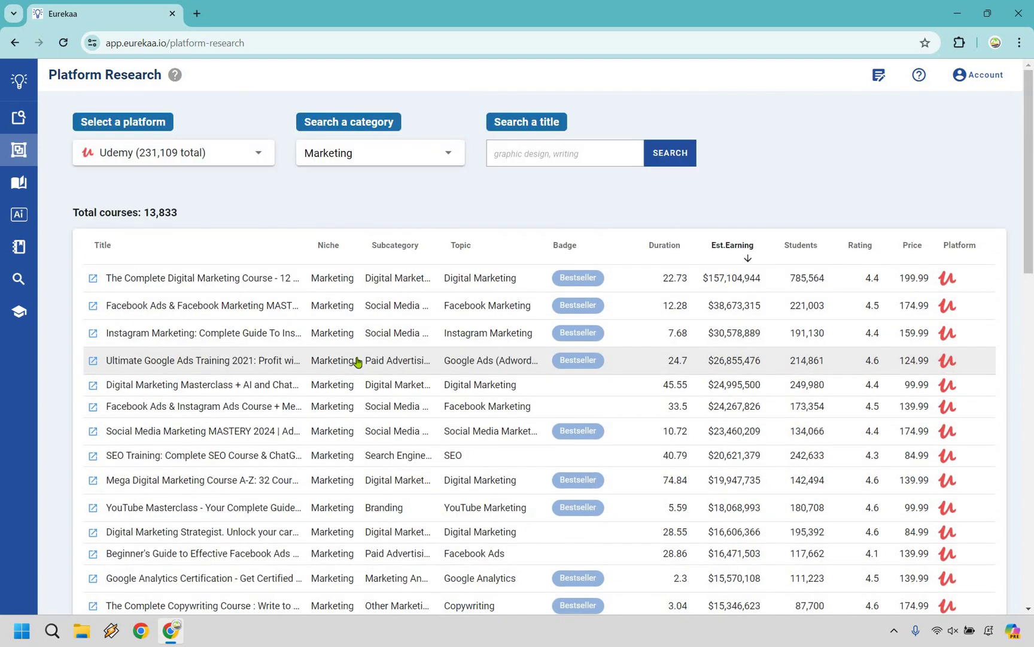
scroll(393, 145, "down", 5)
scroll(393, 180, "up", 5)
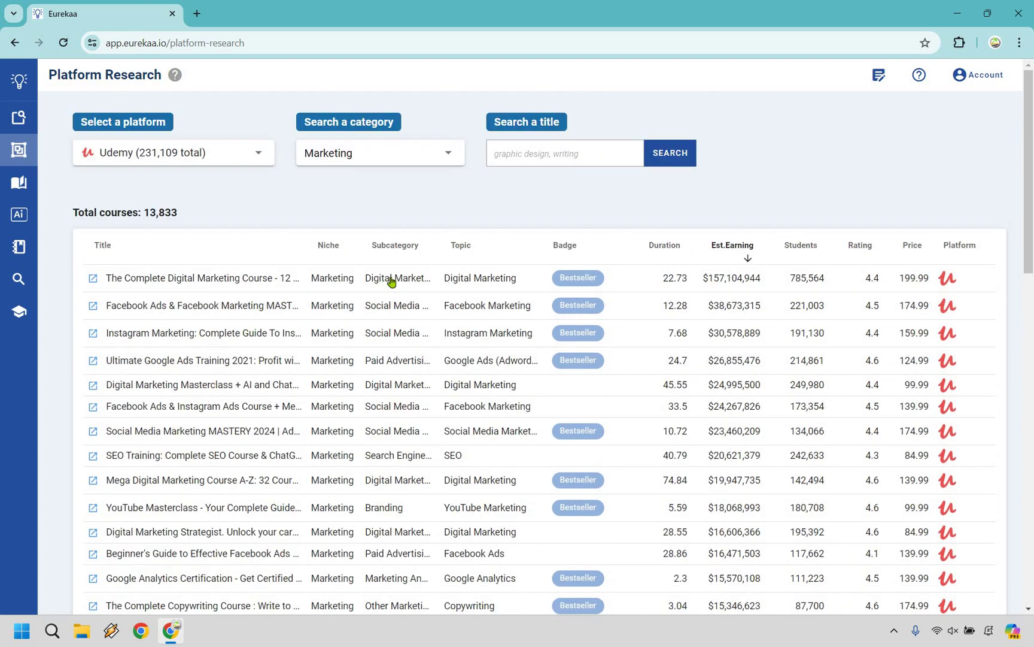
left_click(380, 152)
scroll(386, 239, "up", 1)
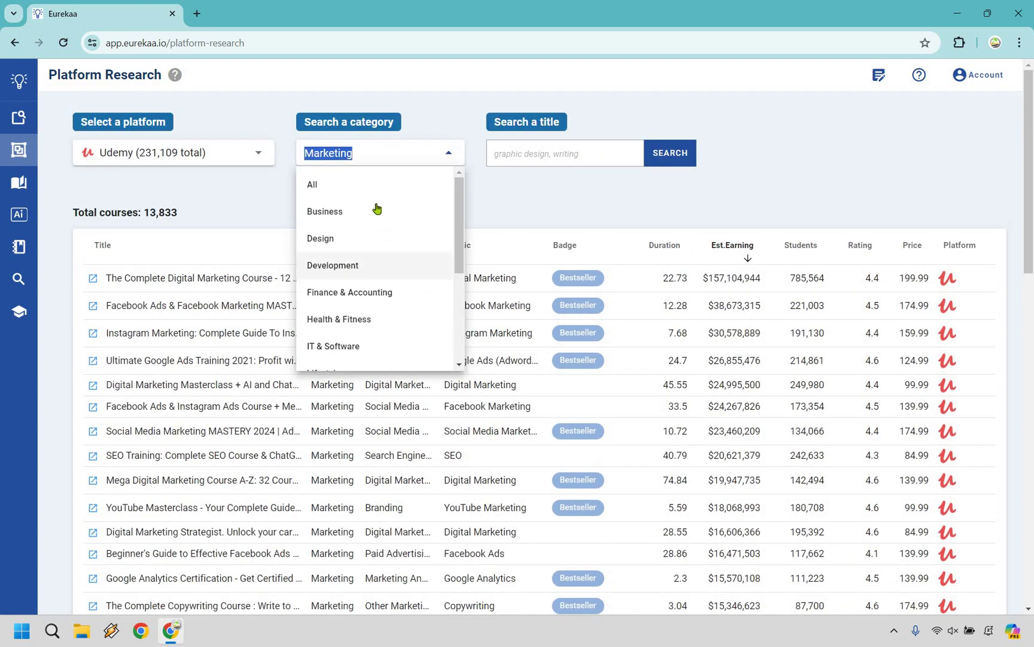
scroll(385, 217, "down", 3)
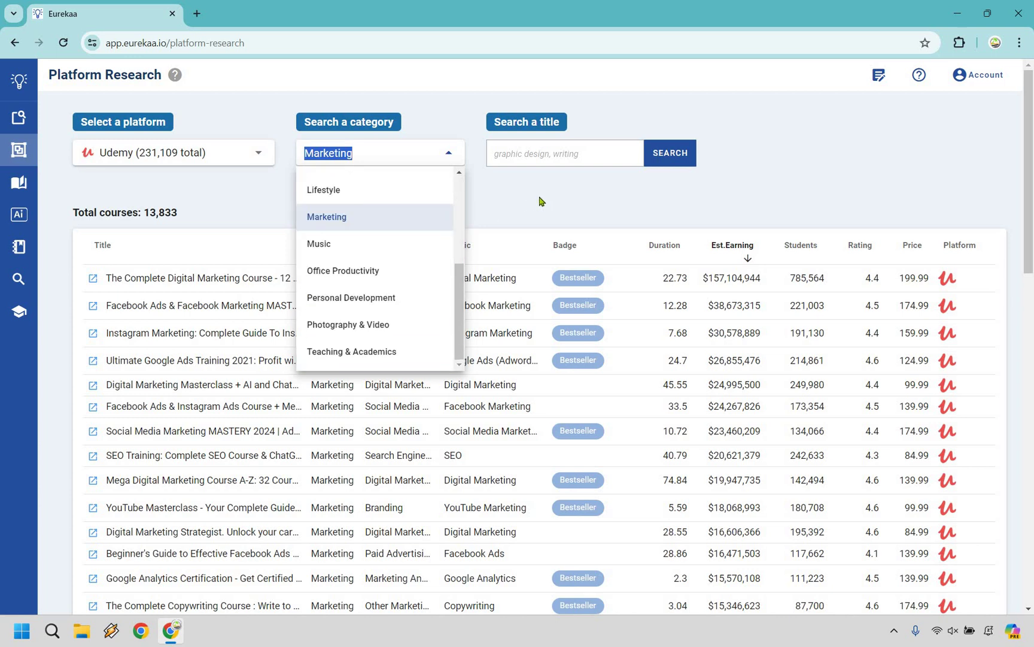
left_click(216, 274)
- Open 'The Complete Digital Marketing Course - 12 Courses In 1' and review its module outline
left_click(477, 286)
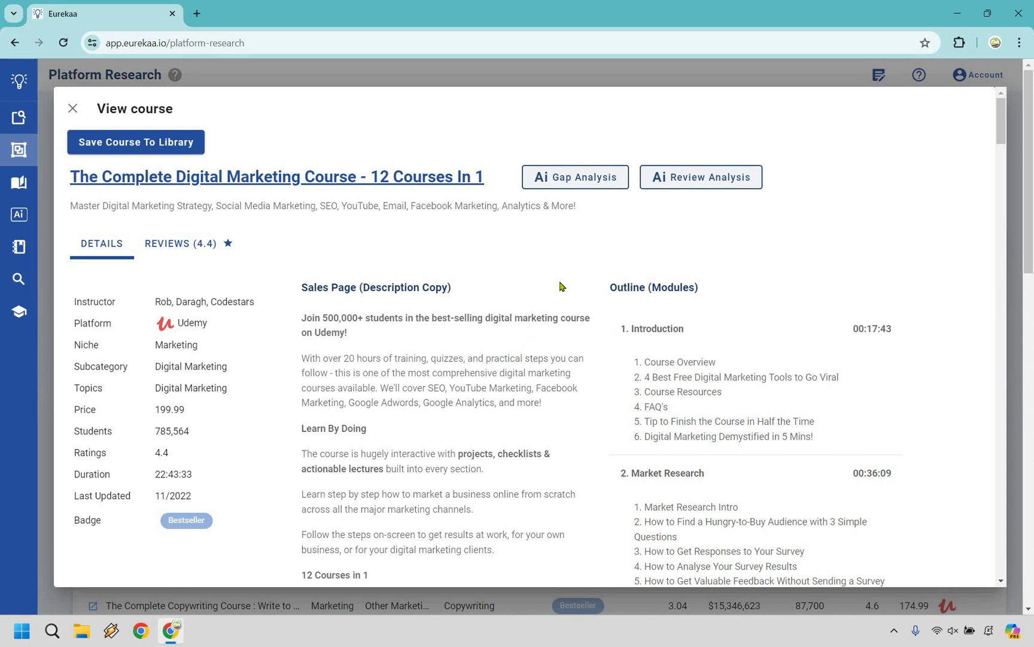
scroll(724, 267, "down", 15)
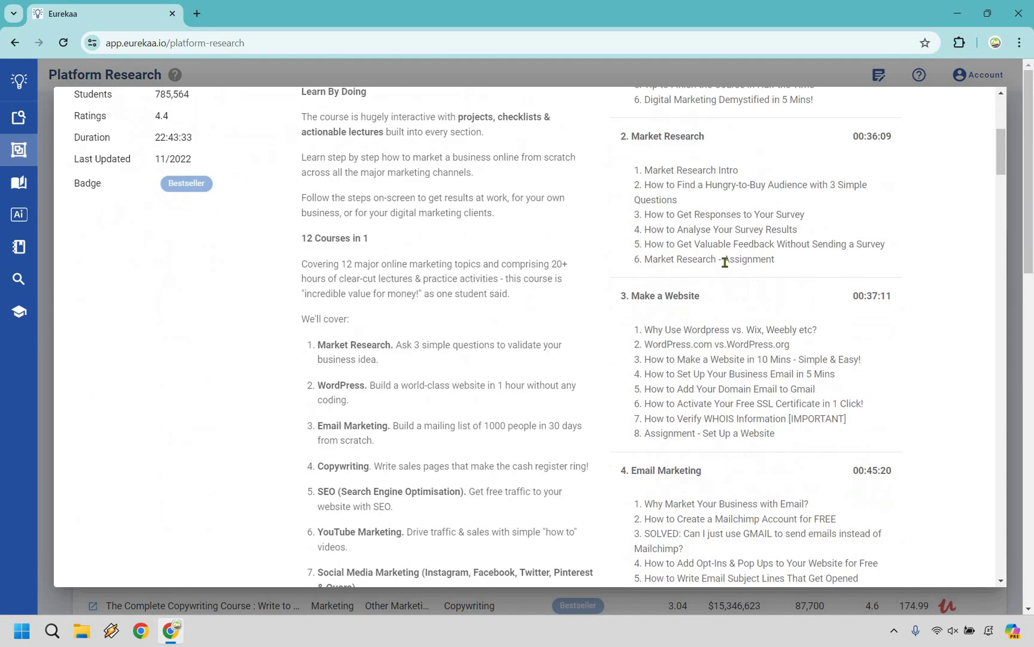
scroll(968, 297, "down", 12)
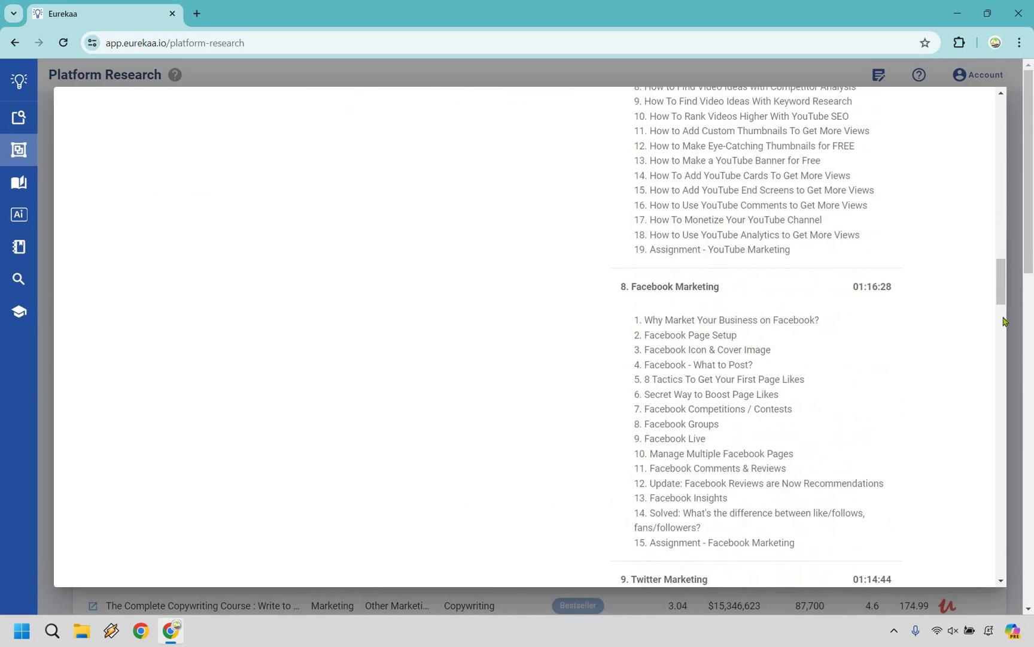
left_click(1004, 363)
scroll(1004, 363, "down", 16)
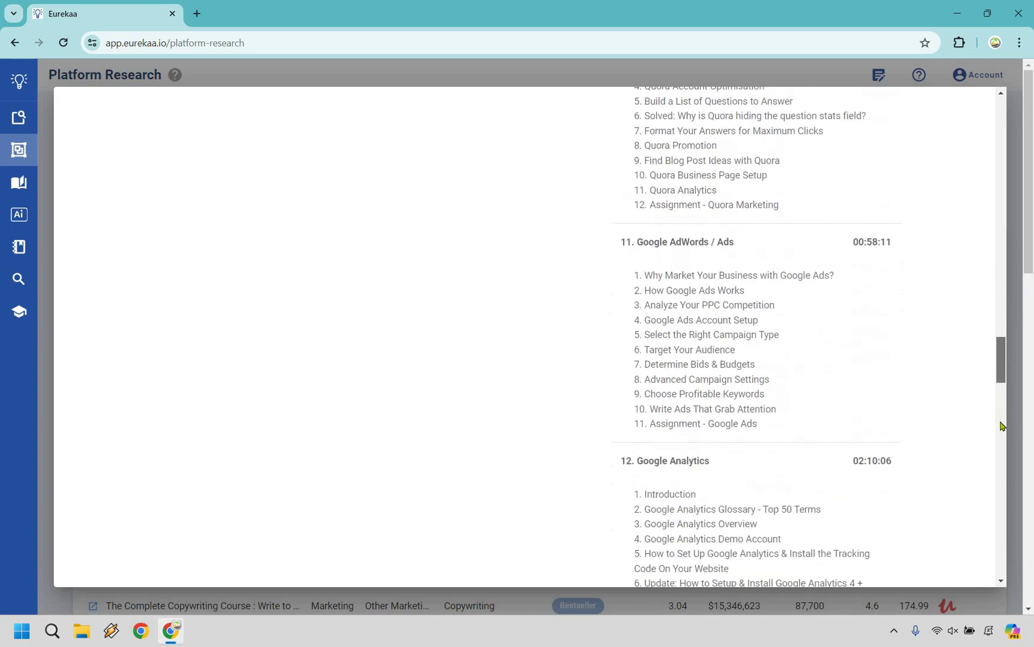
scroll(1004, 505, "down", 18)
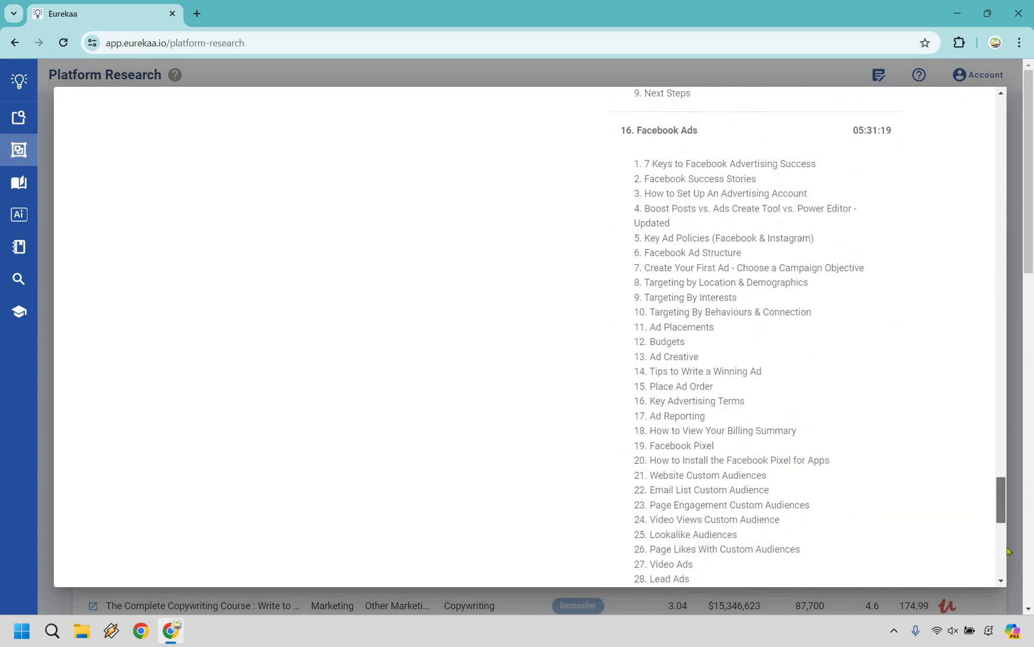
scroll(995, 150, "up", 20)
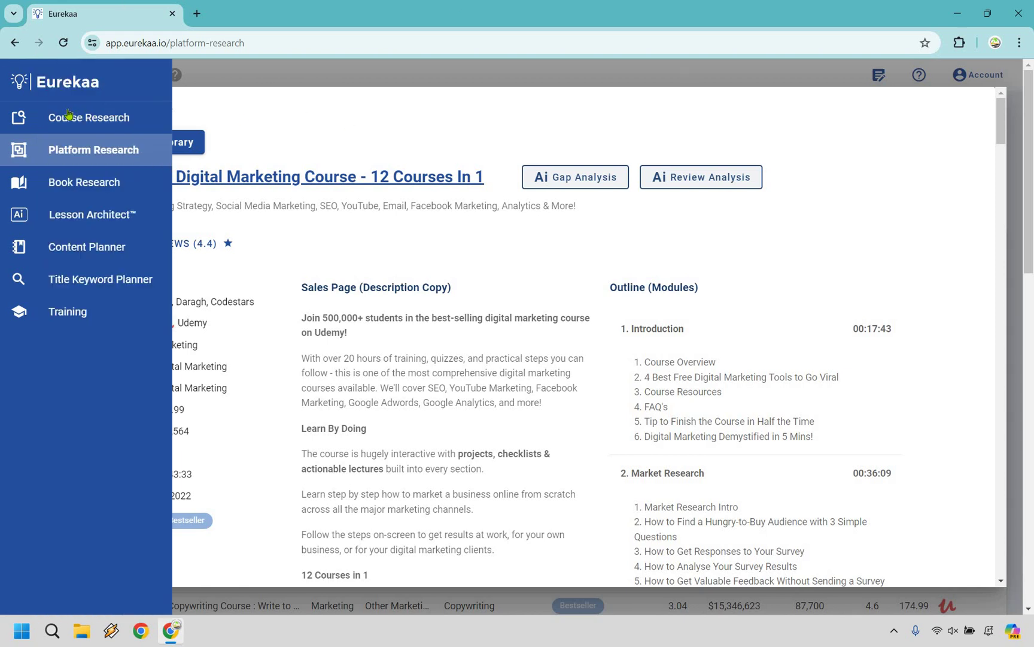
- Close the View course dialog for the Digital Marketing course
left_click(73, 108)
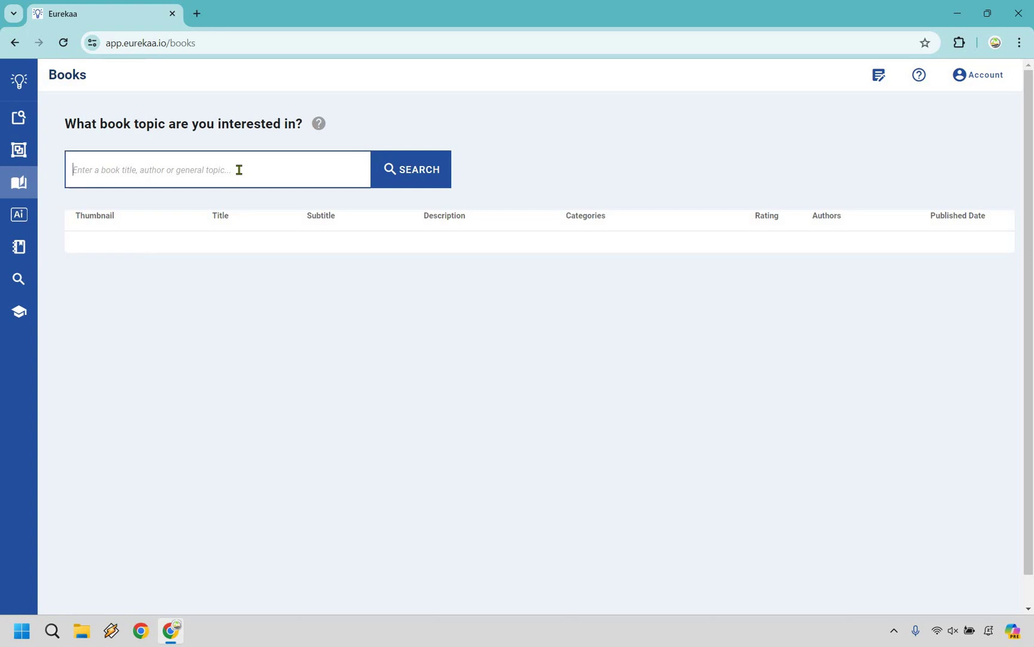
- Search books for 'youtube affiliate' and browse the 1,277 results
type("youtube affiliate")
key("Return")
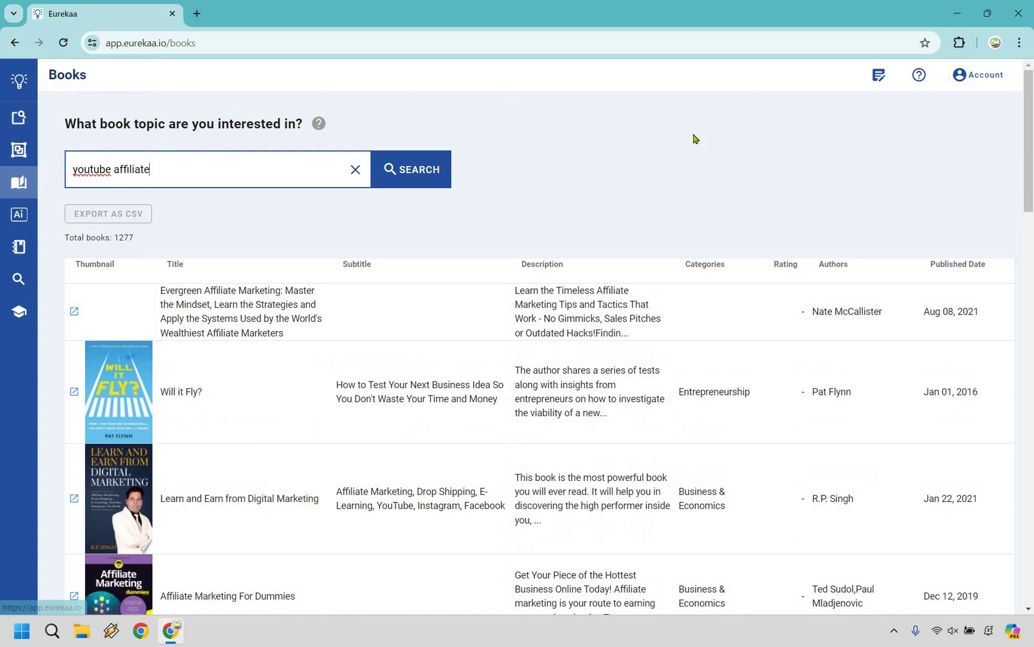
left_click(694, 139)
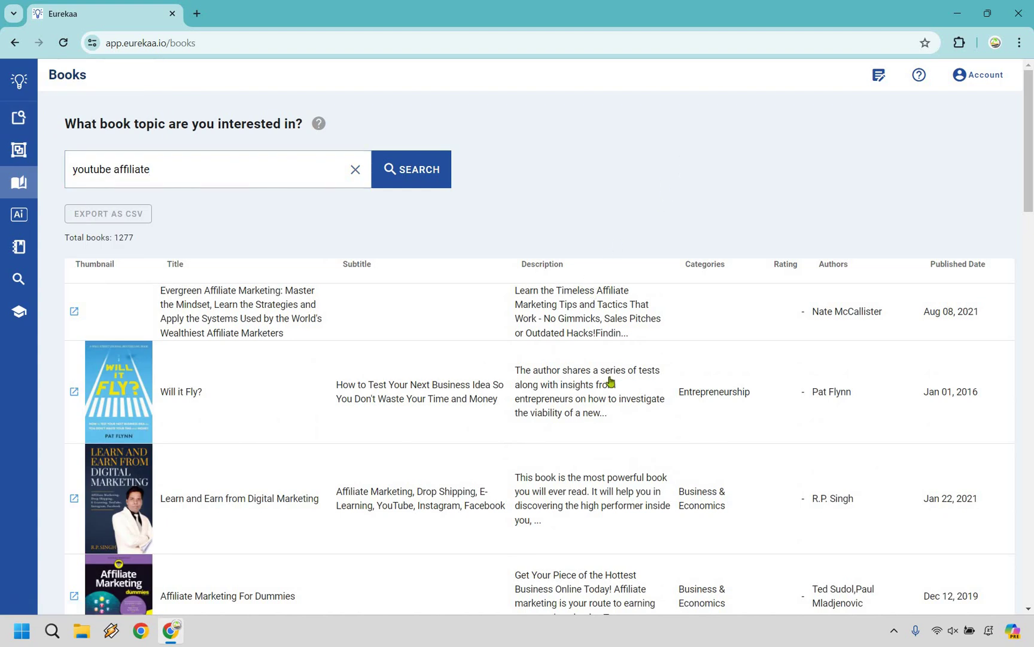
scroll(255, 300, "down", 2)
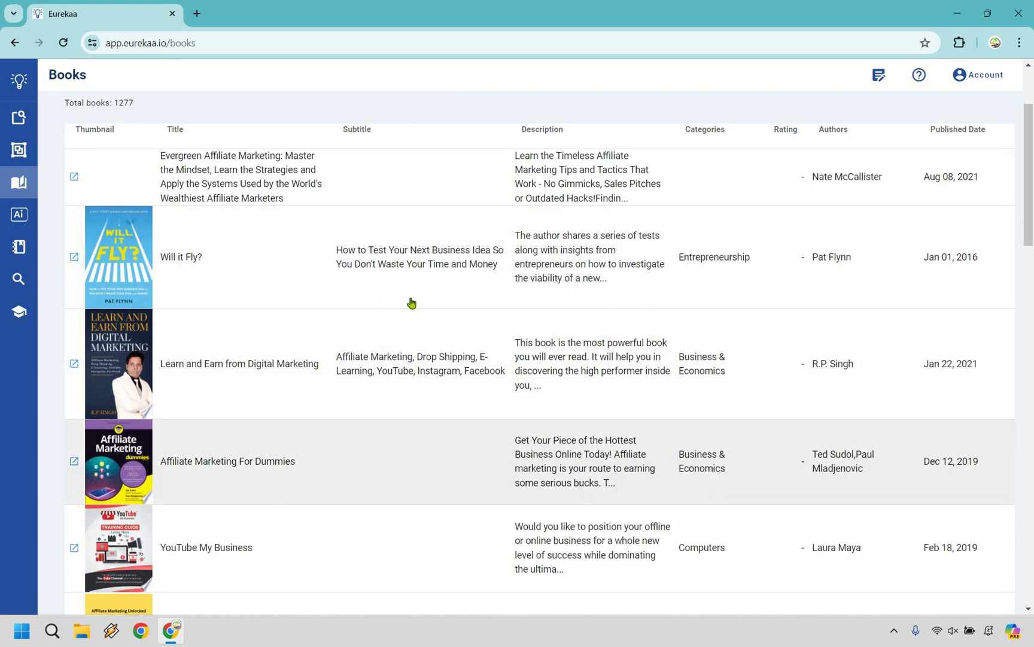
scroll(411, 303, "down", 3)
scroll(550, 352, "up", 5)
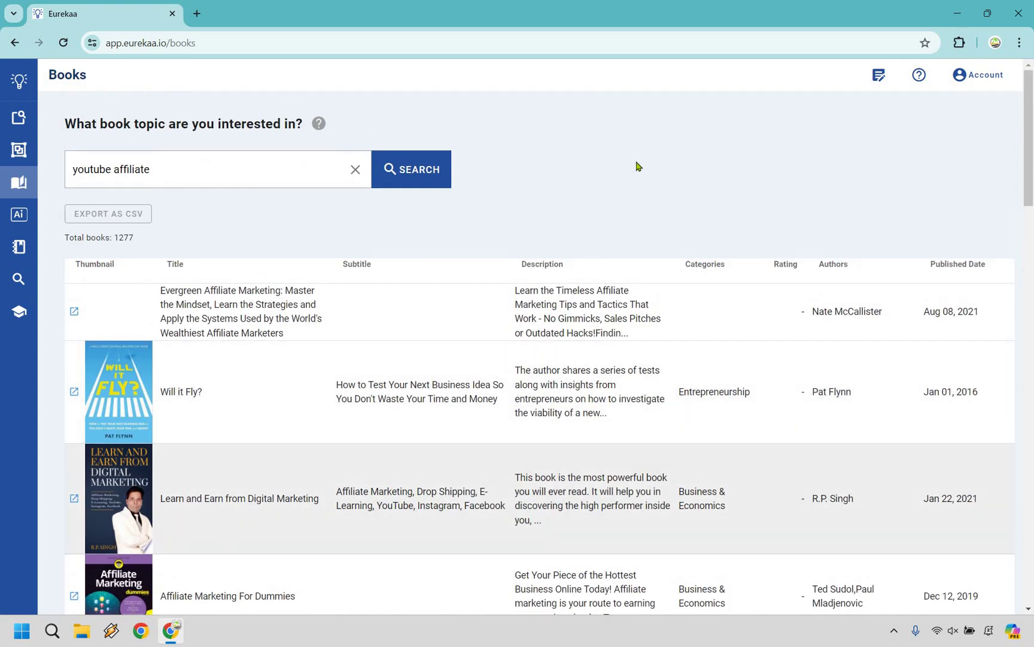
- Review the 'Will it Fly?' book details, close them, and expand the navigation sidebar
left_click(328, 377)
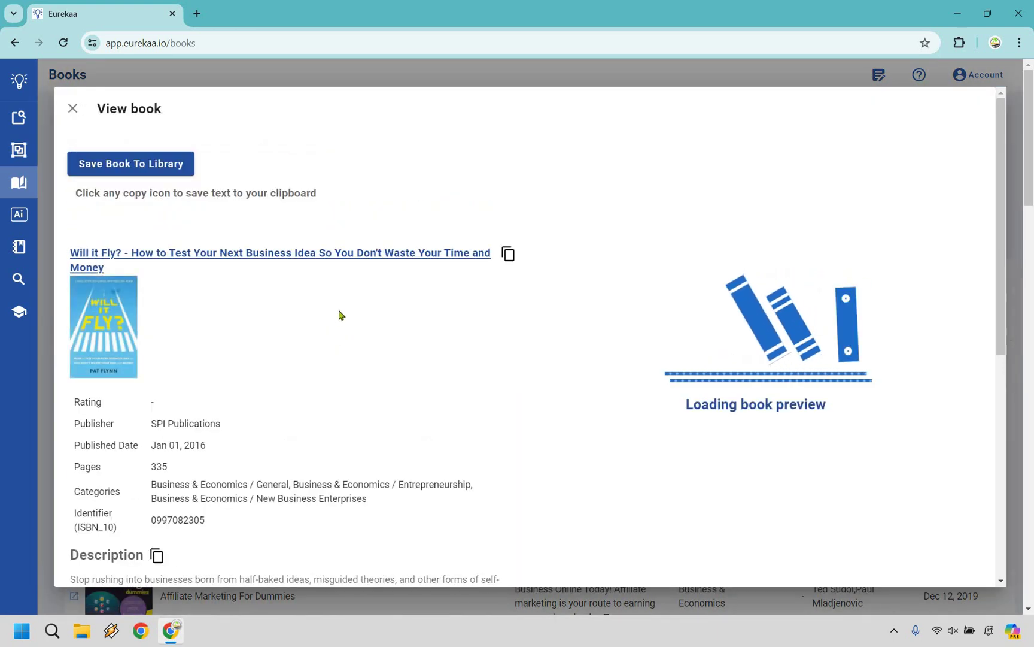
scroll(359, 297, "down", 6)
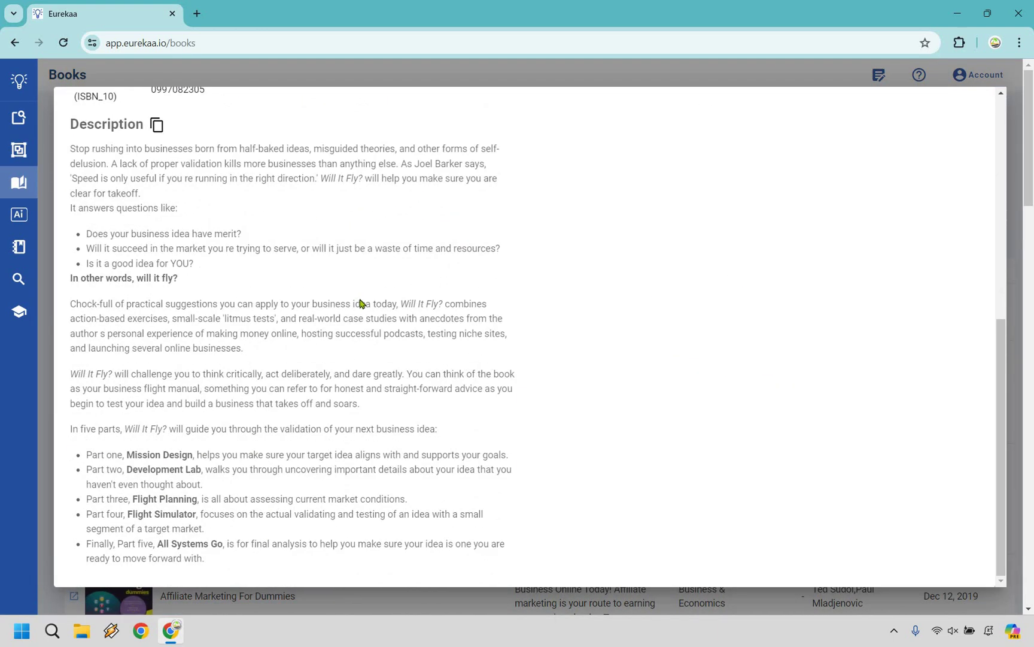
scroll(361, 312, "up", 6)
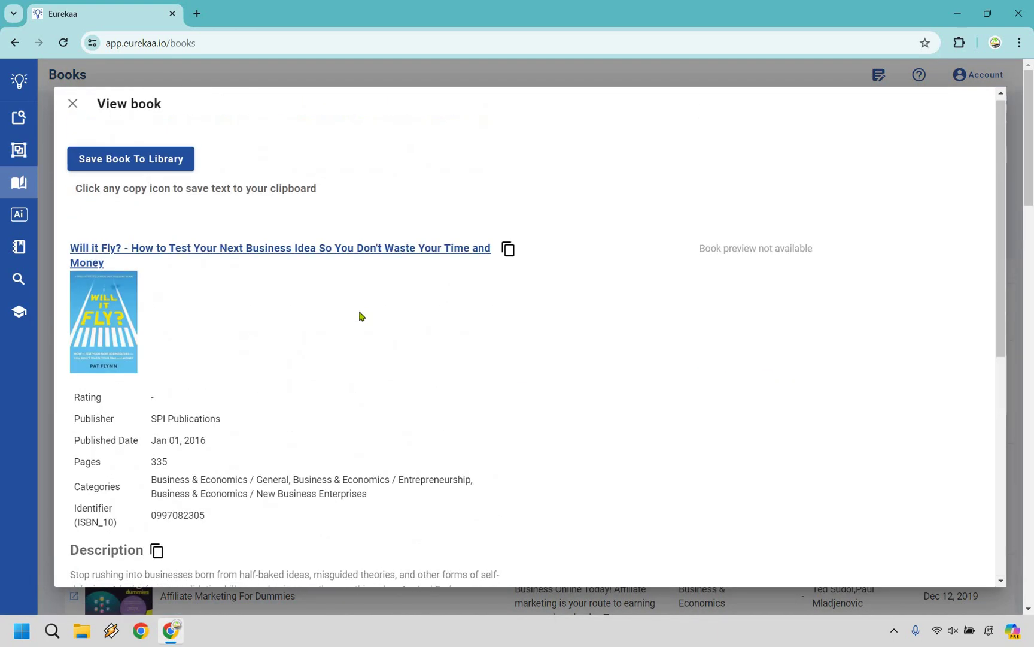
left_click(73, 110)
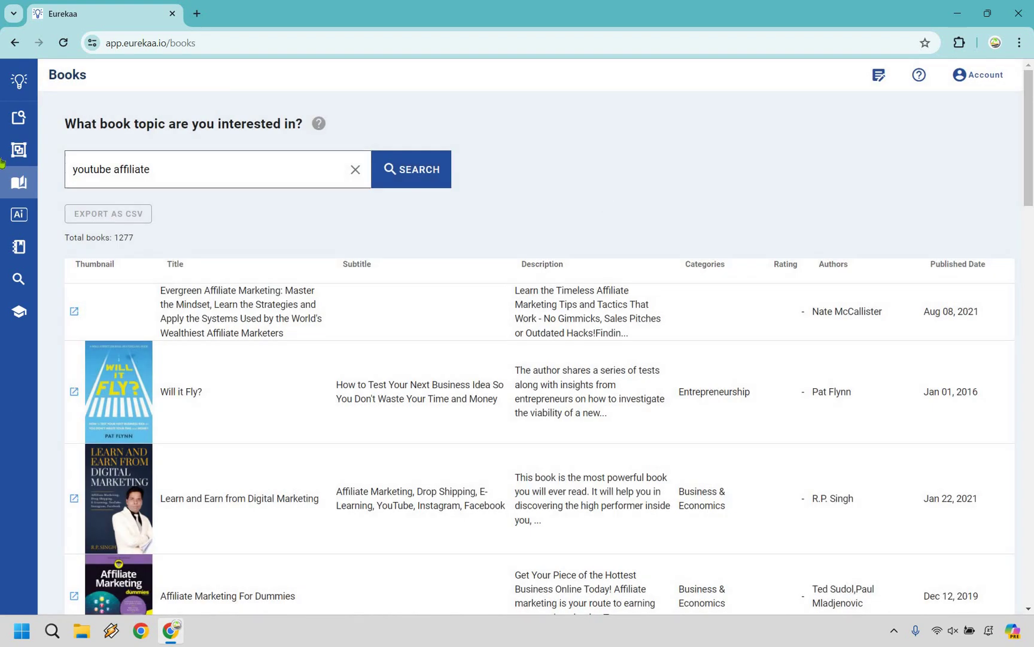
mouse_move(38, 118)
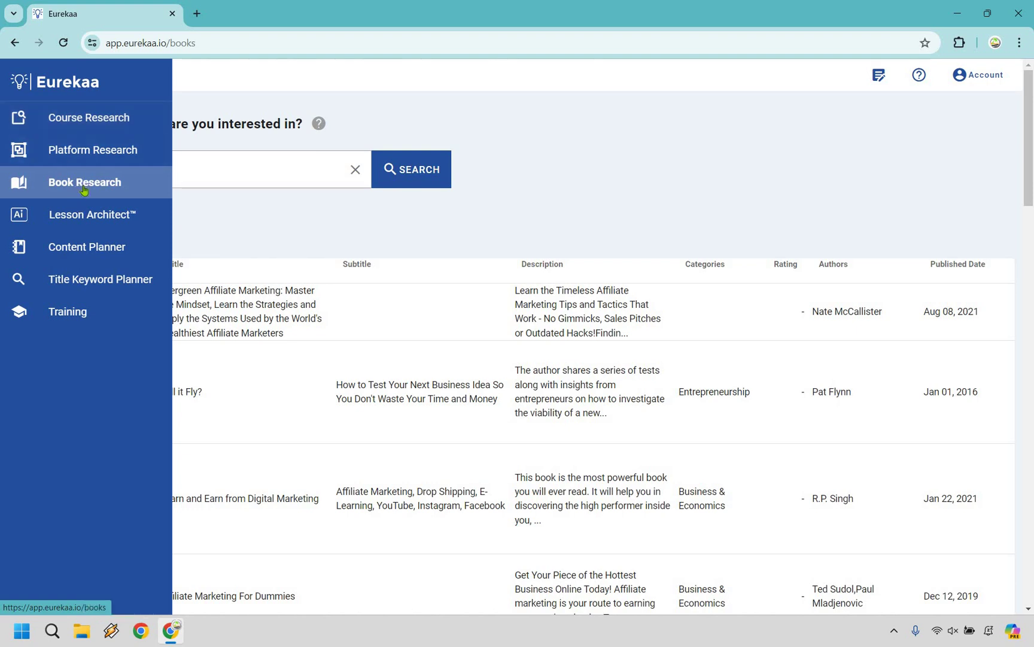
- In Lesson Architect, set Audience Type to beginner (adult)
left_click(136, 206)
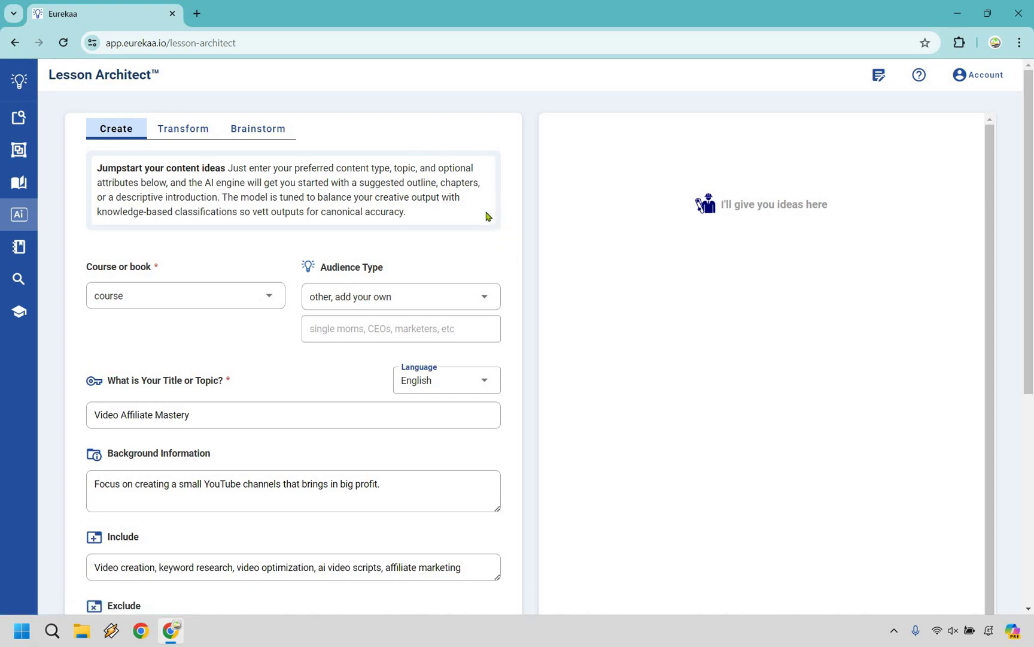
scroll(248, 242, "down", 1)
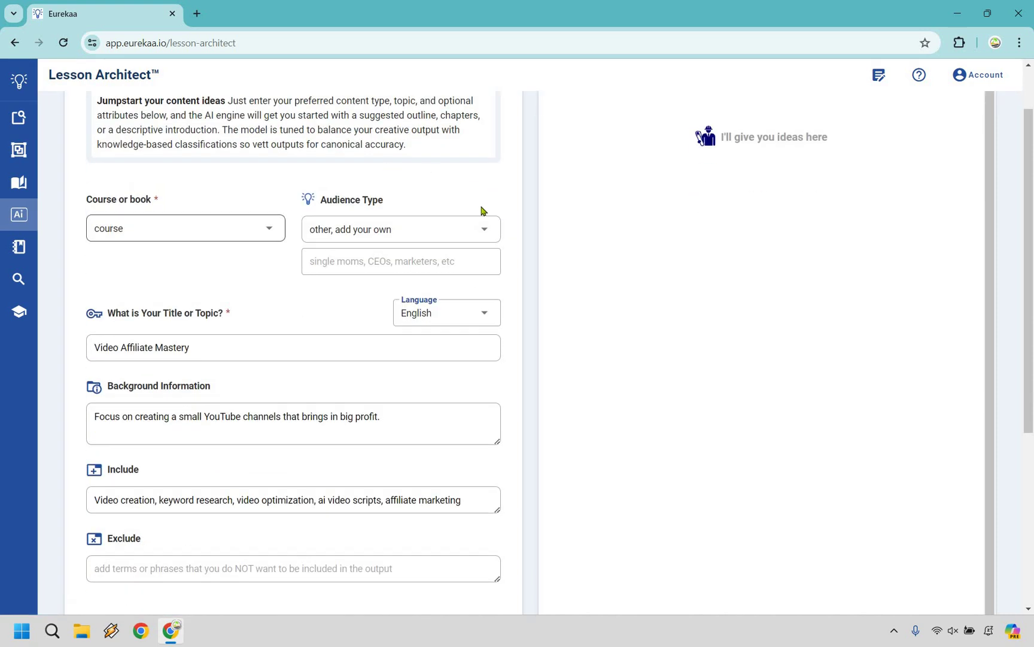
left_click(416, 236)
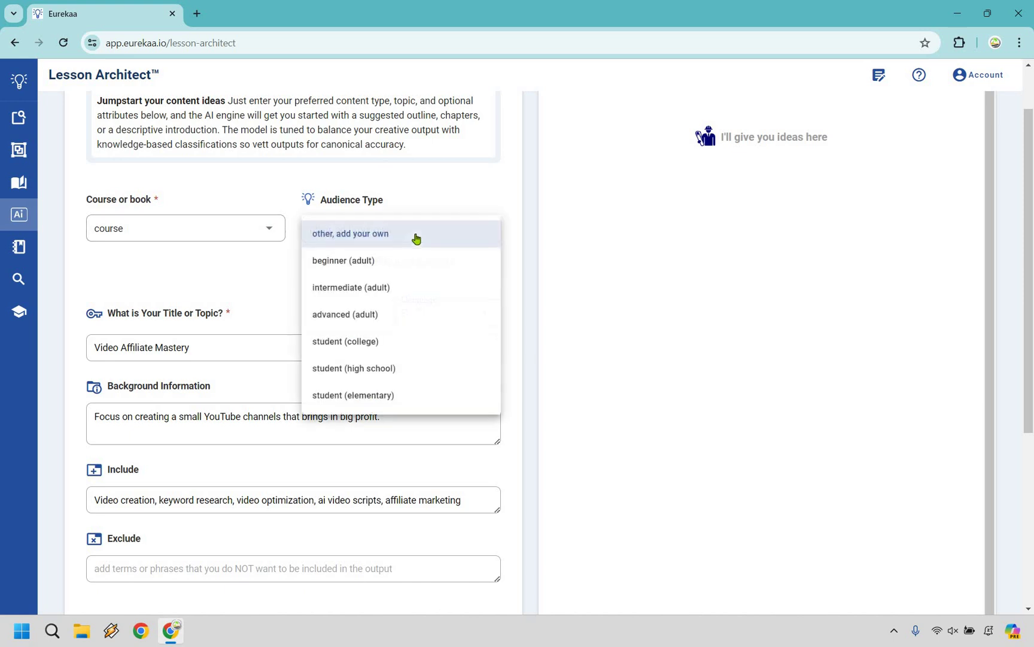
key("Down")
key("Return")
- Correct the Background Information wording, removing the extra 'a' and fixing 'brings'
scroll(243, 242, "down", 1)
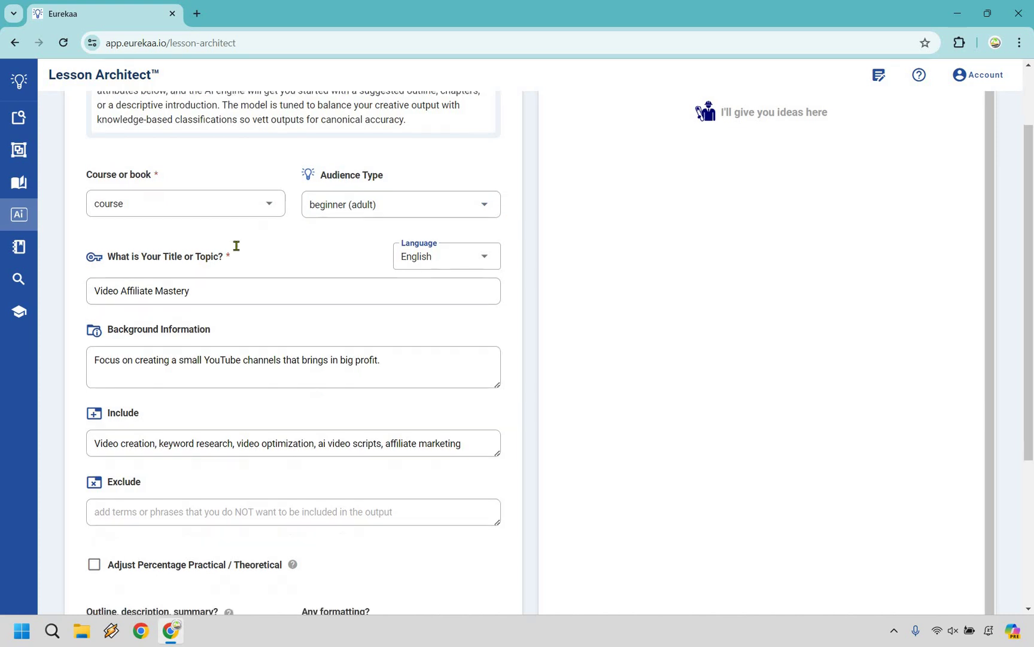
scroll(132, 254, "down", 1)
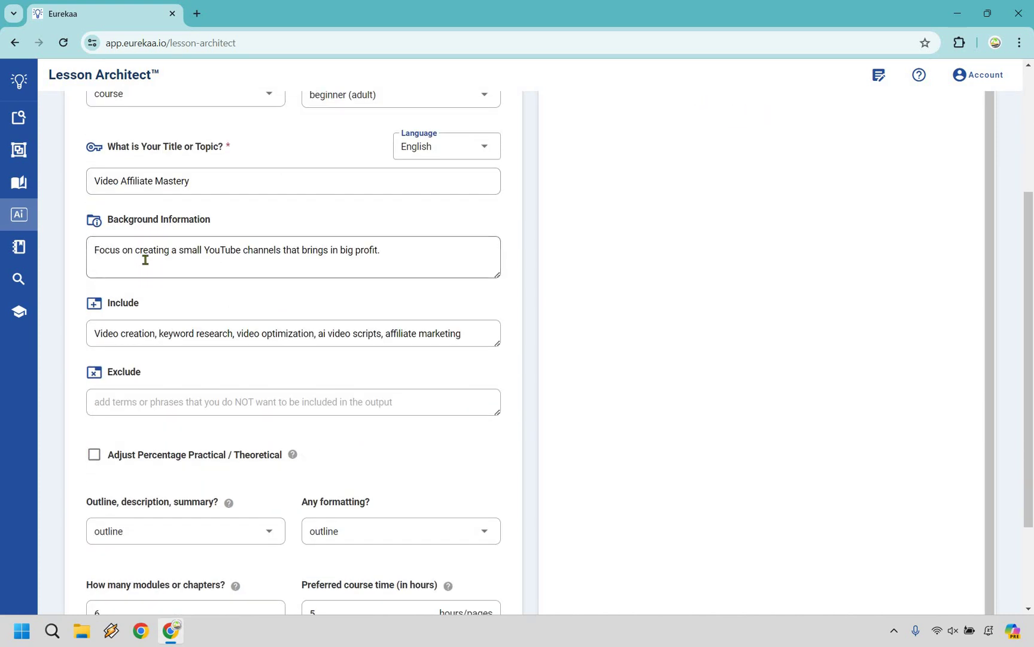
left_click(180, 249)
key("BackSpace")
key("BackSpace")
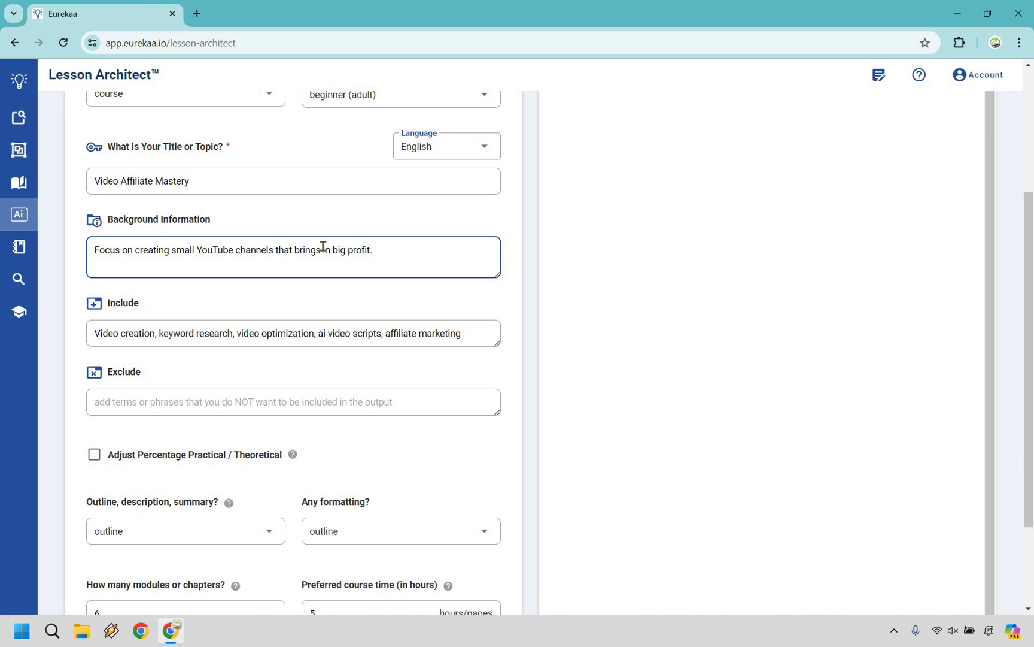
key("ctrl+Right")
key("ctrl+Right")
key("ctrl+Right")
key("ctrl+Right")
key("ctrl+Right")
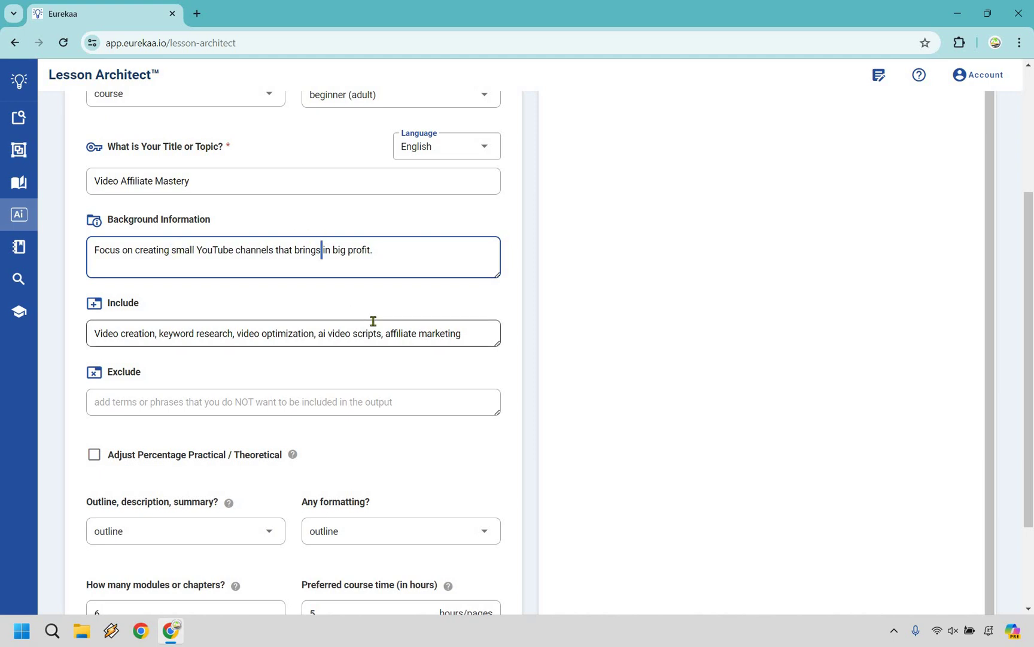
key("BackSpace")
type("n")
key("BackSpace")
scroll(339, 237, "down", 1)
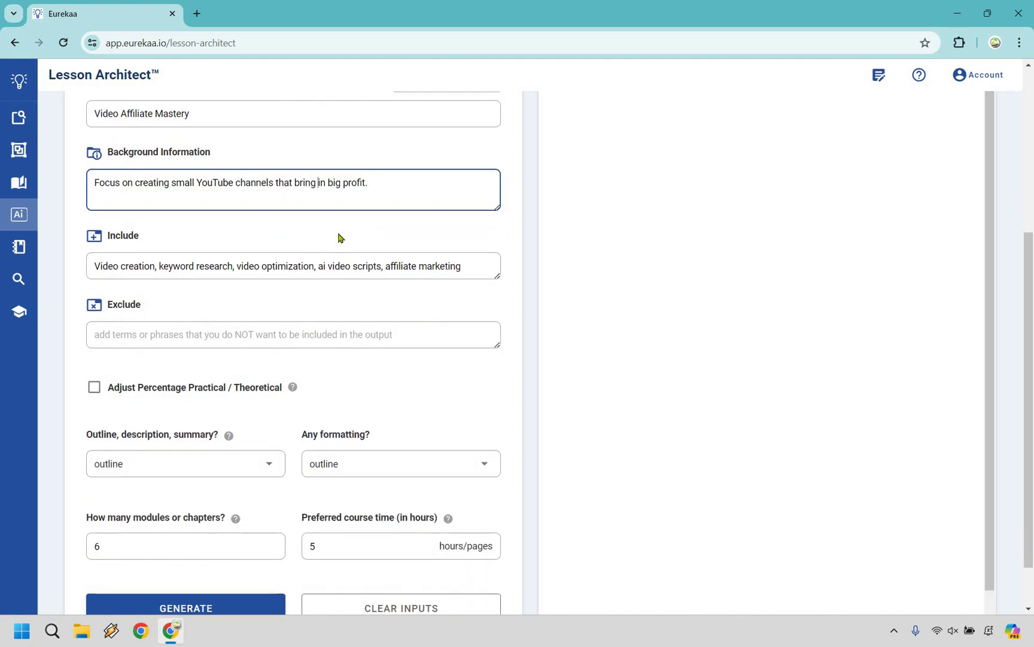
left_click(339, 238)
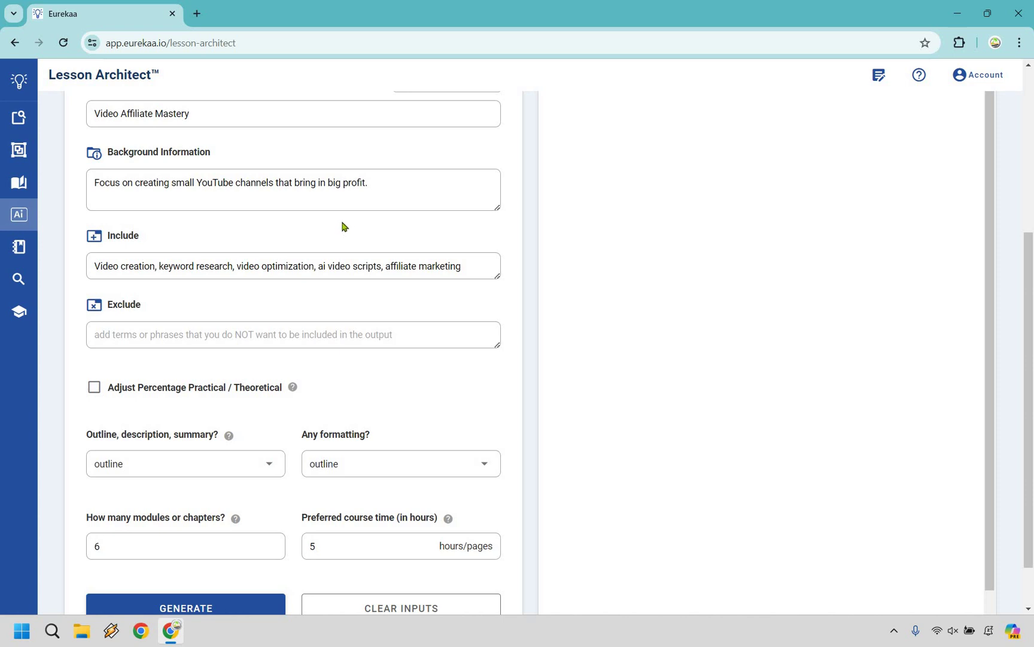
- Keep outline as output type and formatting, and reduce modules from 6 to 5
scroll(417, 283, "down", 1)
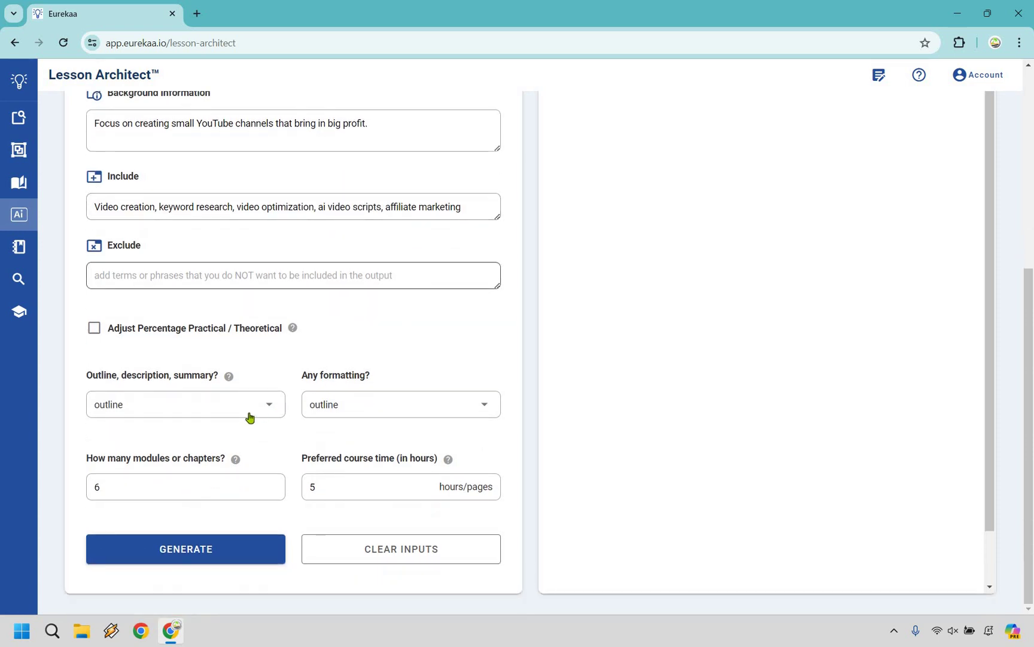
left_click(221, 416)
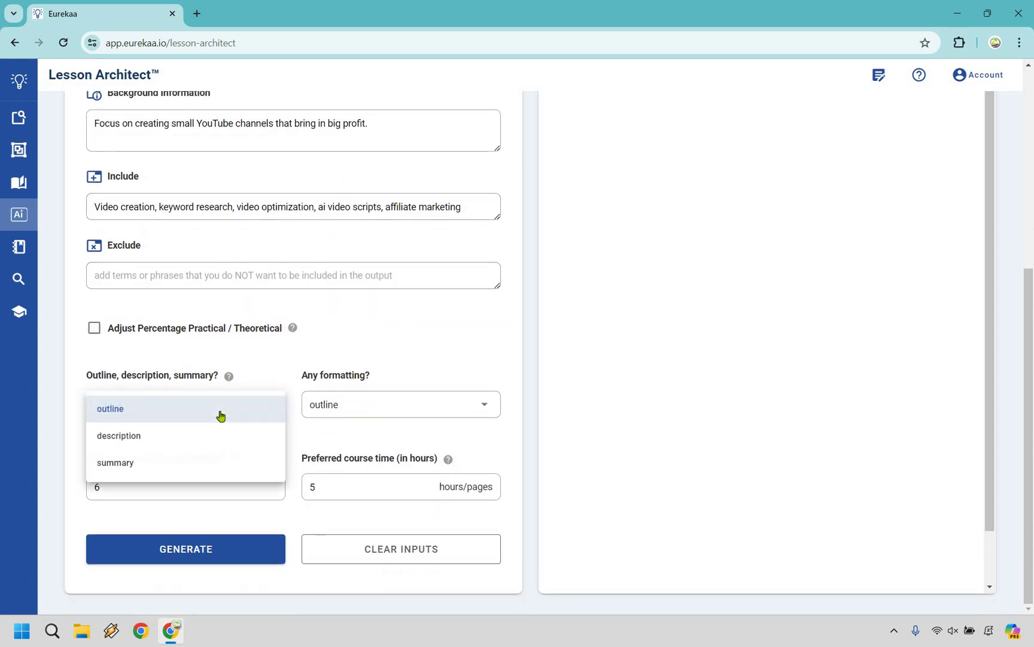
left_click(362, 404)
left_click(353, 413)
left_click(284, 395)
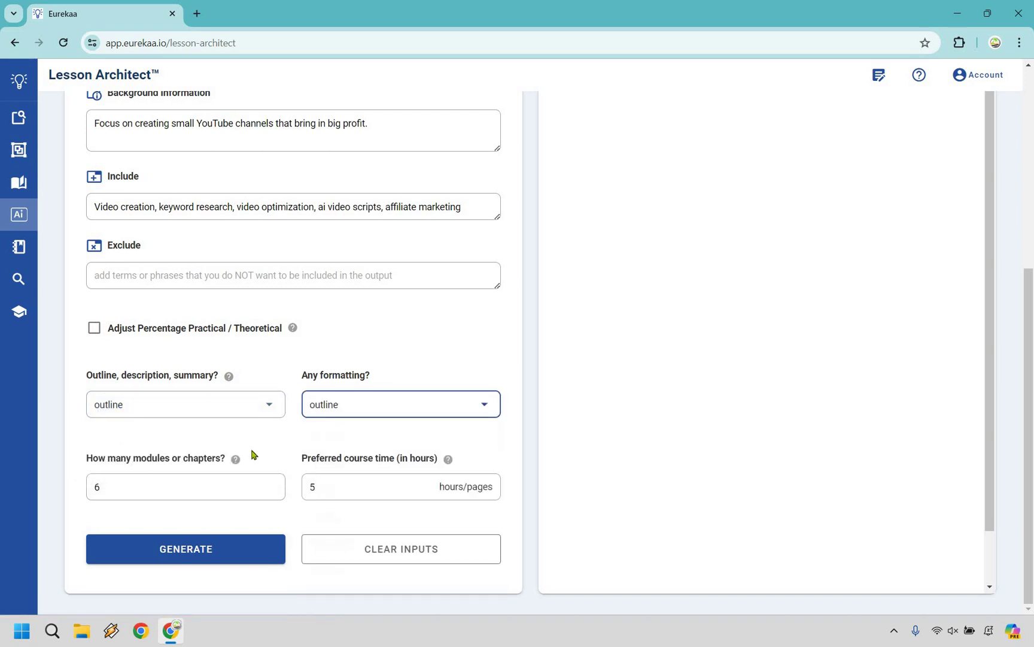
left_click(273, 491)
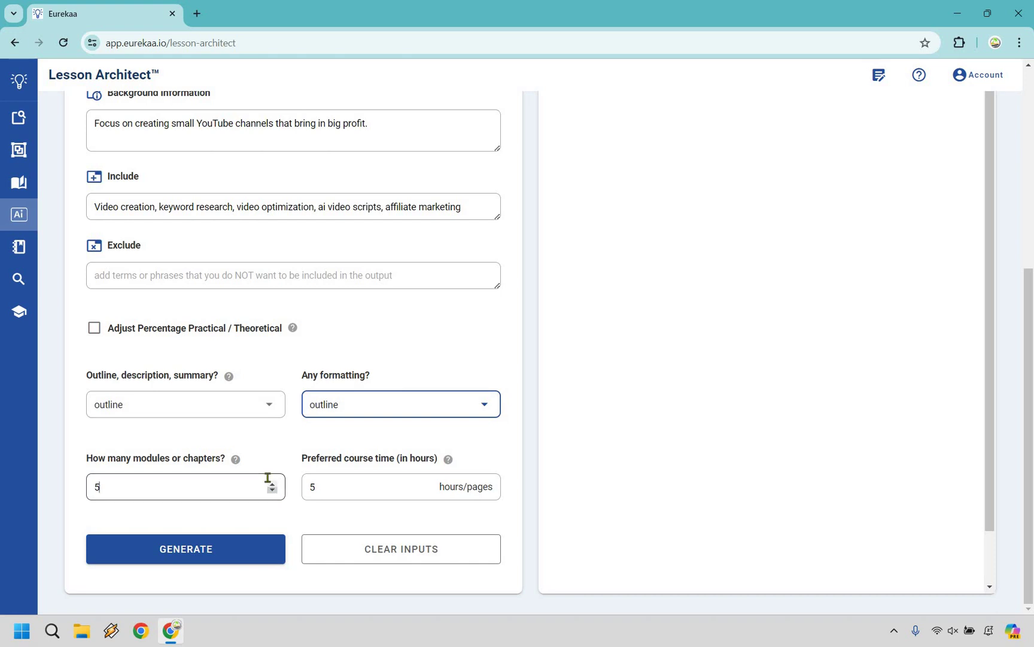
left_click(296, 455)
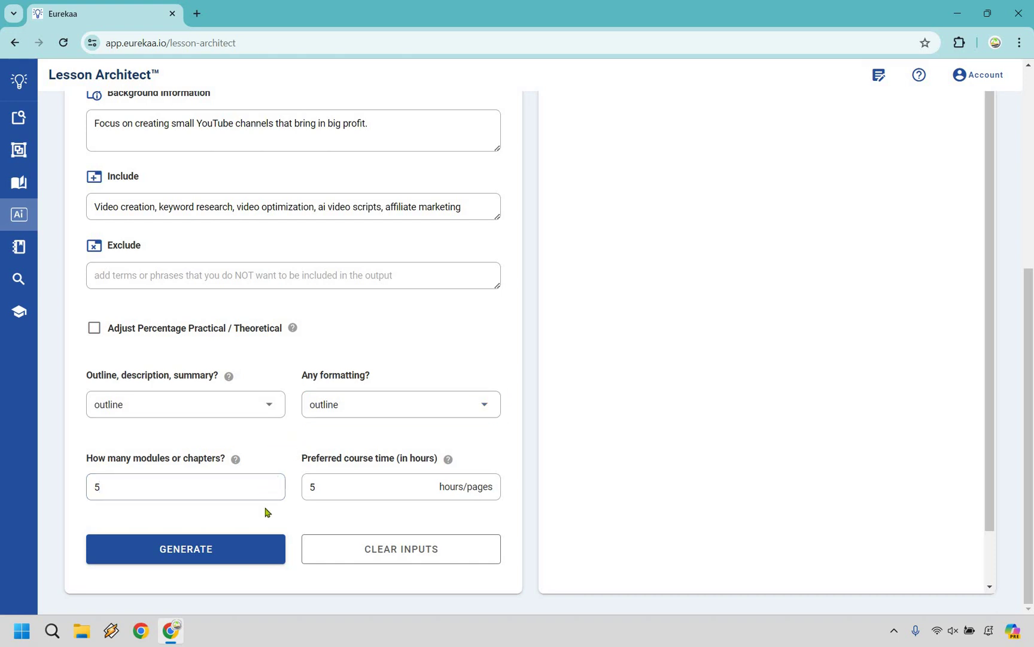
- Generate the Video Affiliate Mastery outline and read Sections 1–5, highlighting the Section 3 hook
left_click(240, 557)
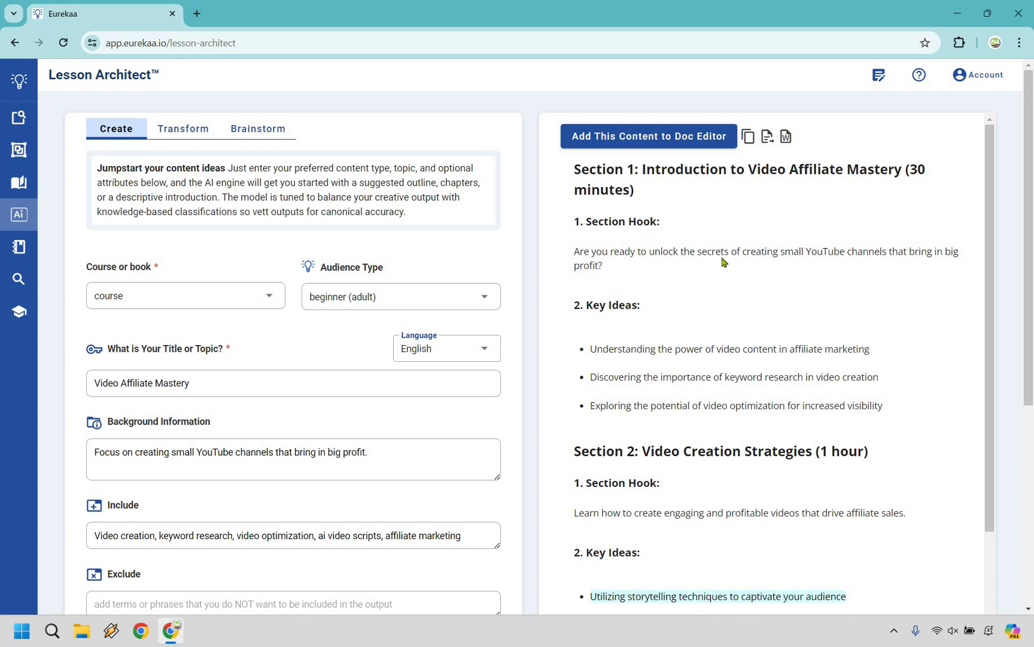
scroll(733, 293, "down", 1)
scroll(756, 237, "down", 2)
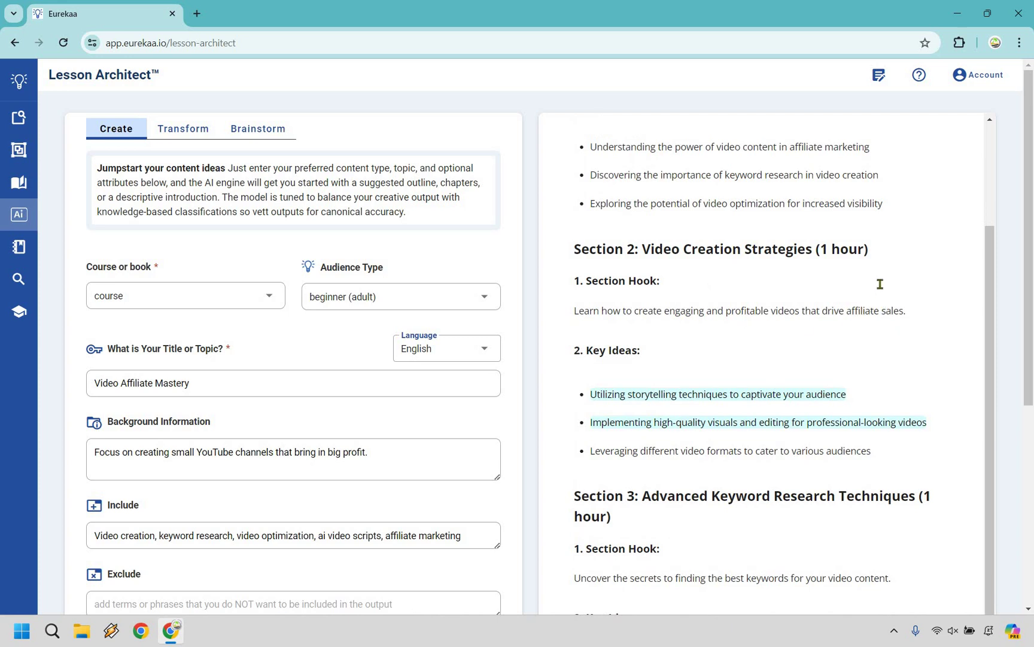
scroll(590, 382, "down", 3)
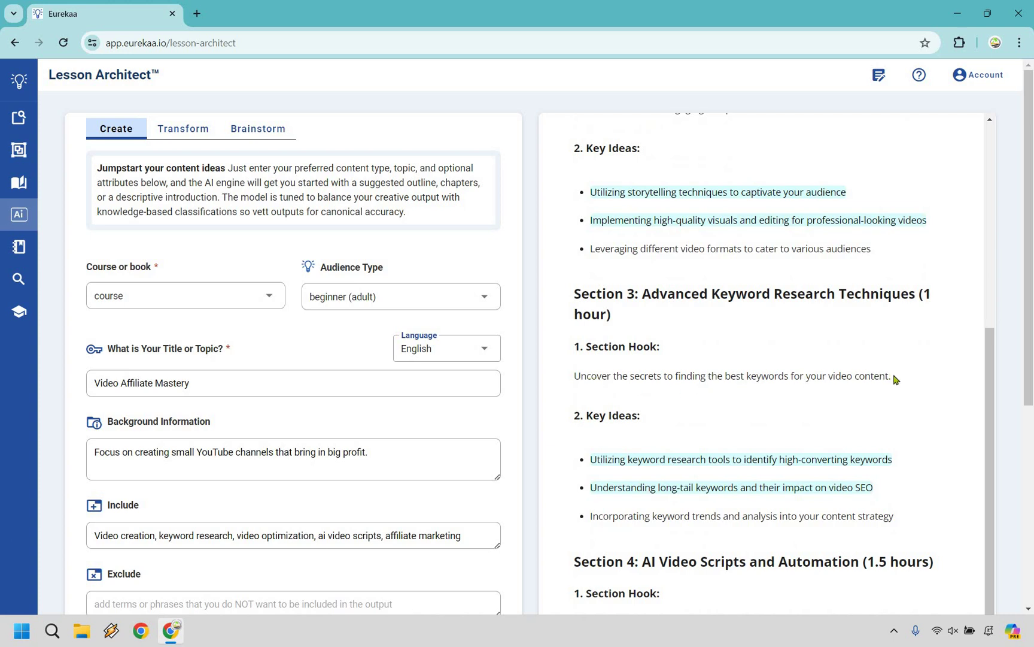
left_click_drag(895, 379, 573, 379)
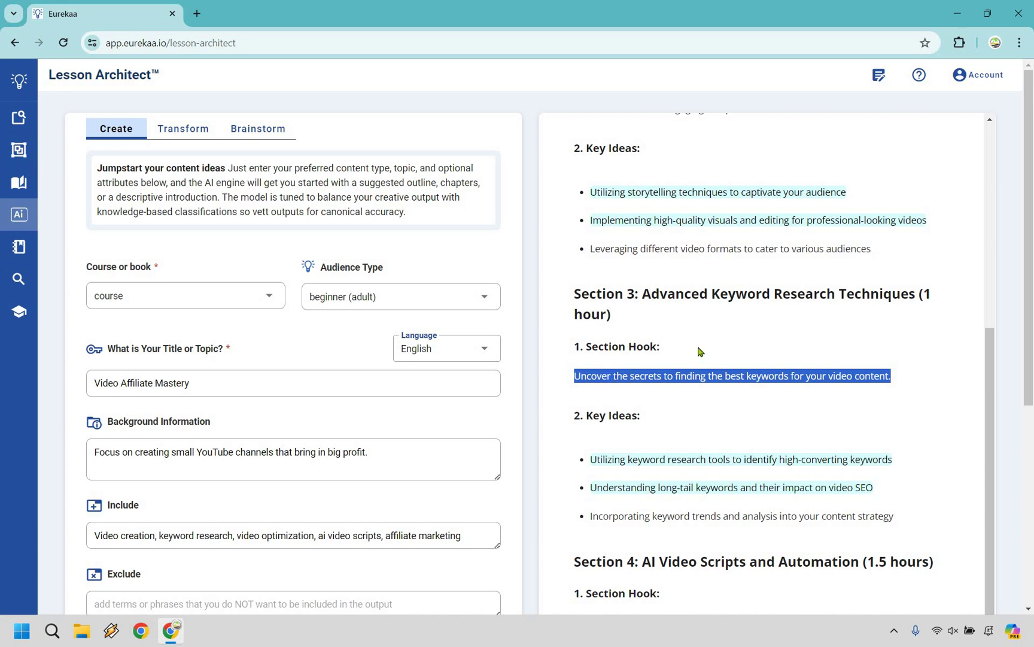
left_click(716, 318)
scroll(716, 320, "down", 4)
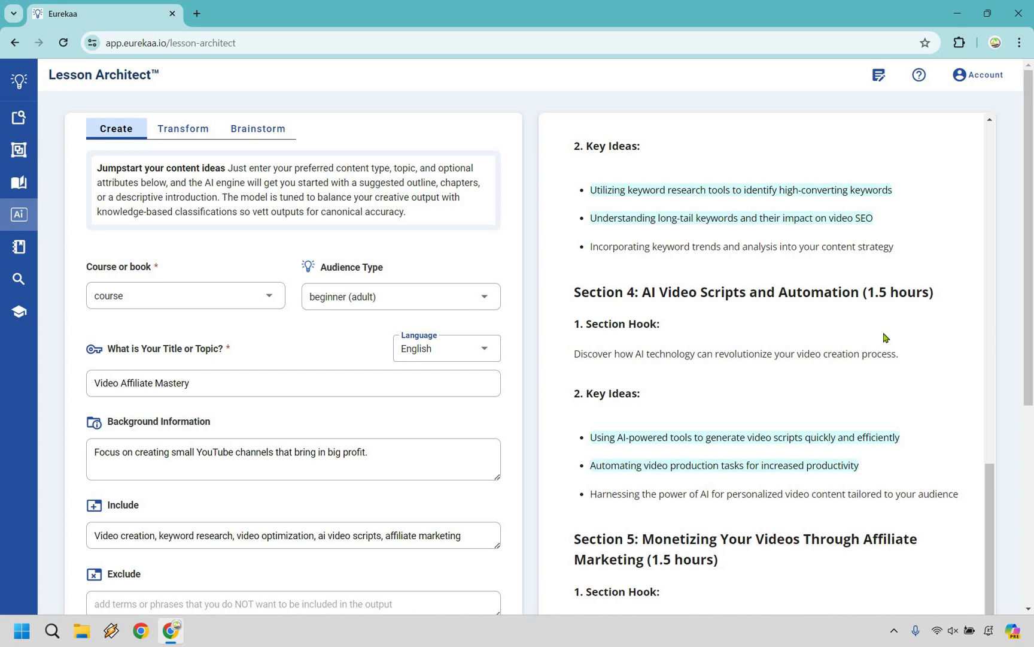
scroll(883, 337, "down", 1)
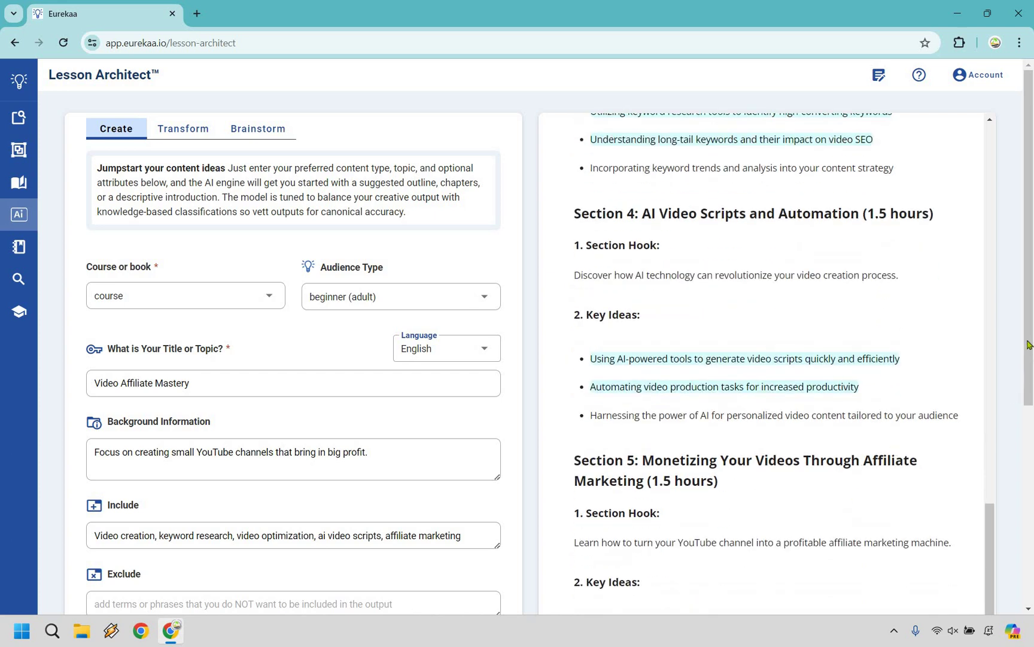
scroll(805, 347, "down", 2)
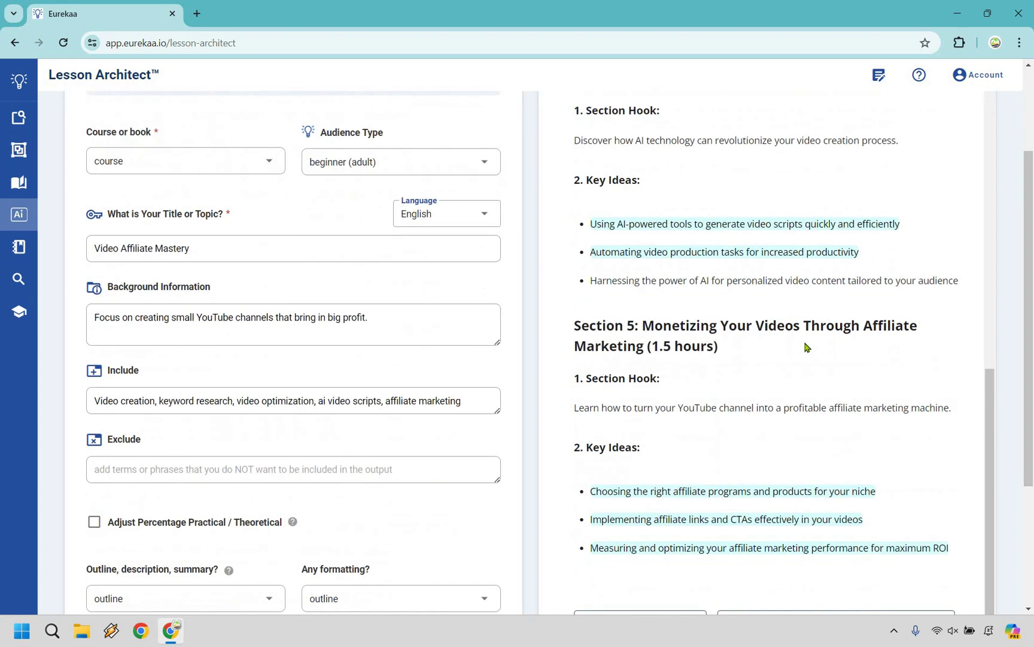
scroll(825, 360, "down", 2)
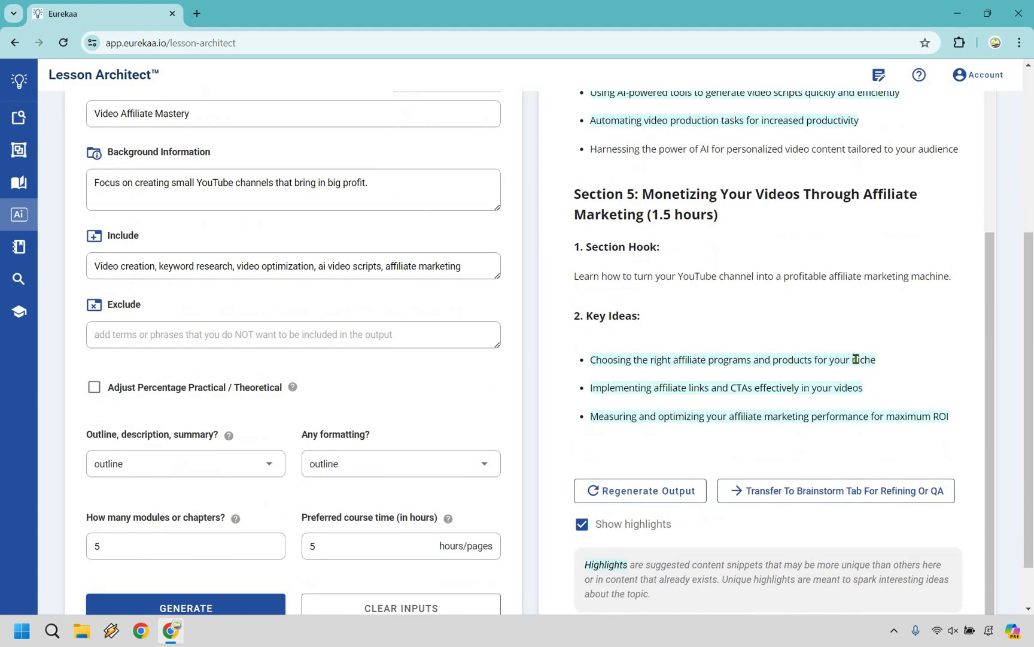
scroll(851, 365, "up", 10)
scroll(998, 312, "up", 5)
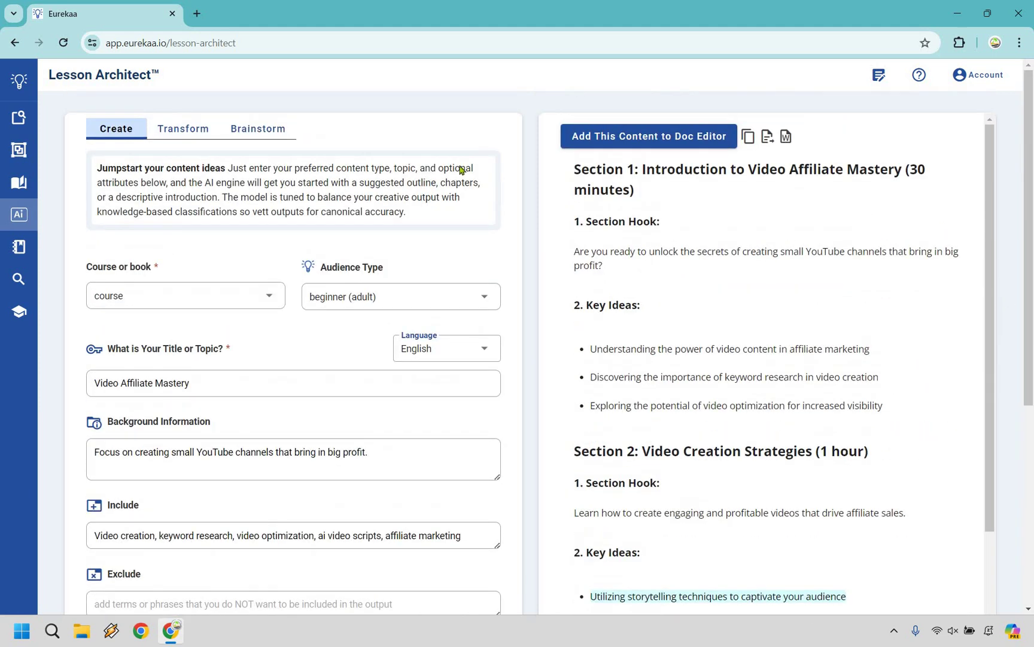
- Switch to Course Research to see the 24 'youtube affiliate' courses, opportunity score 53
left_click(48, 117)
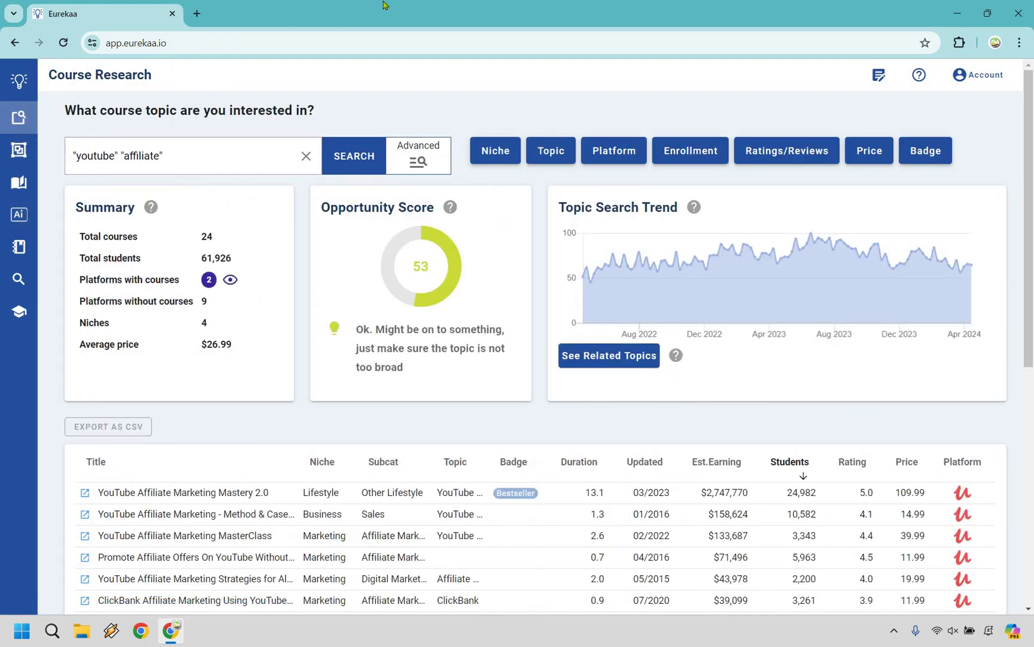